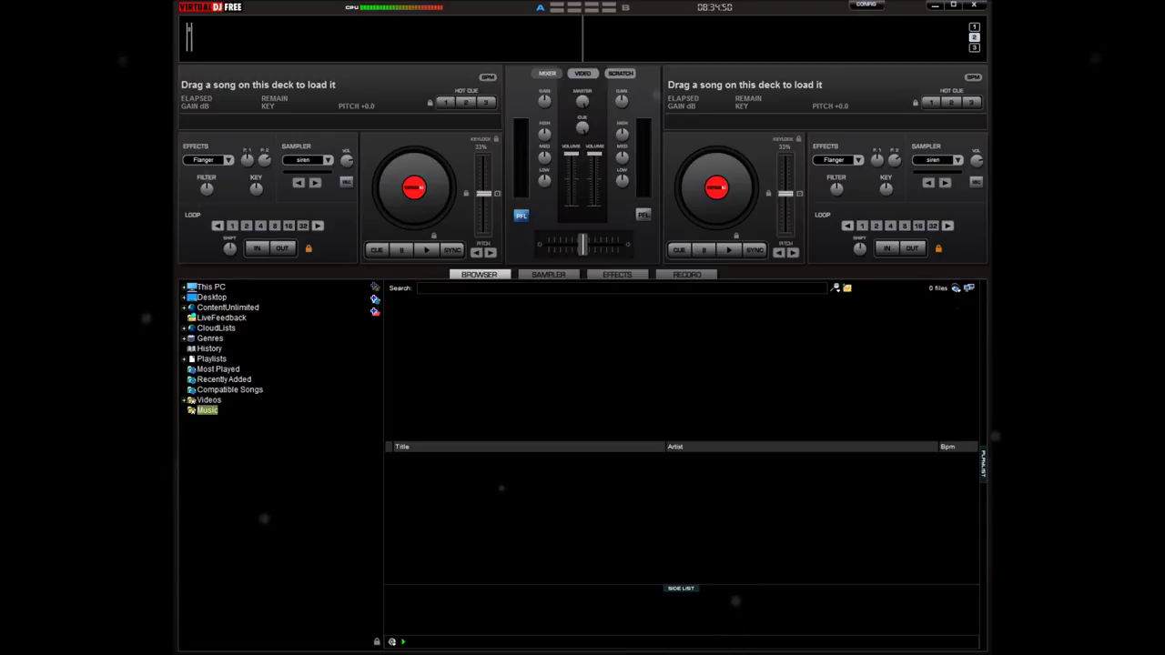
Load Bama Country - Country from the user's Downloads folder onto the first deck and start playing it
{"action": "left_click", "coordinate": [211, 297]}
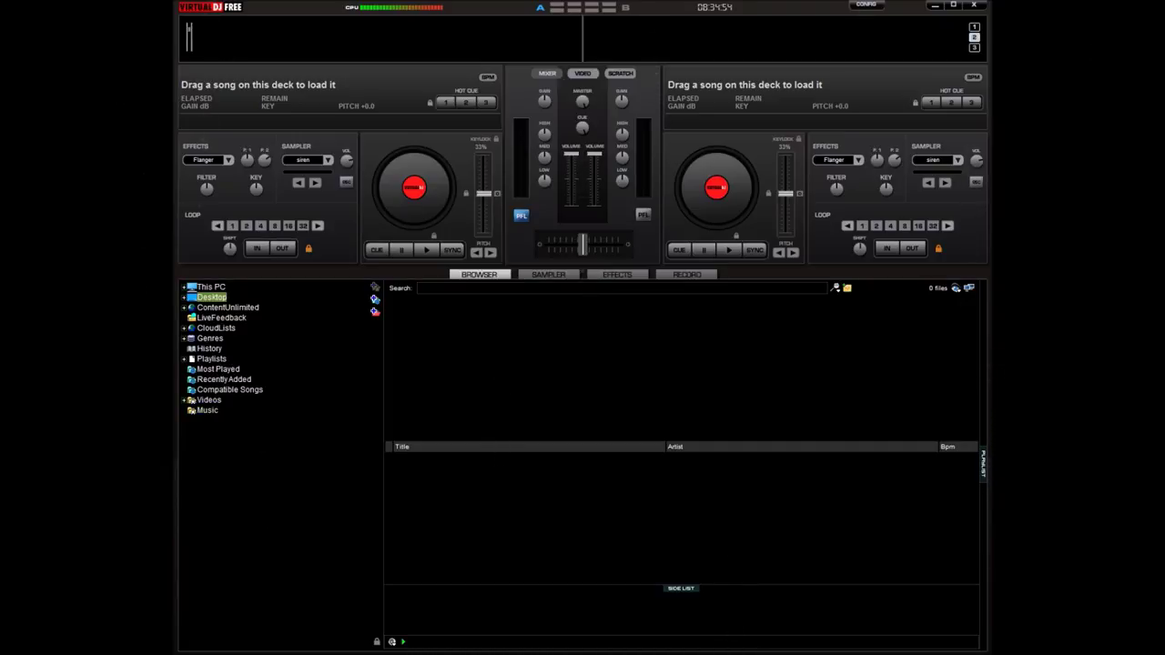
{"action": "key", "text": "Right"}
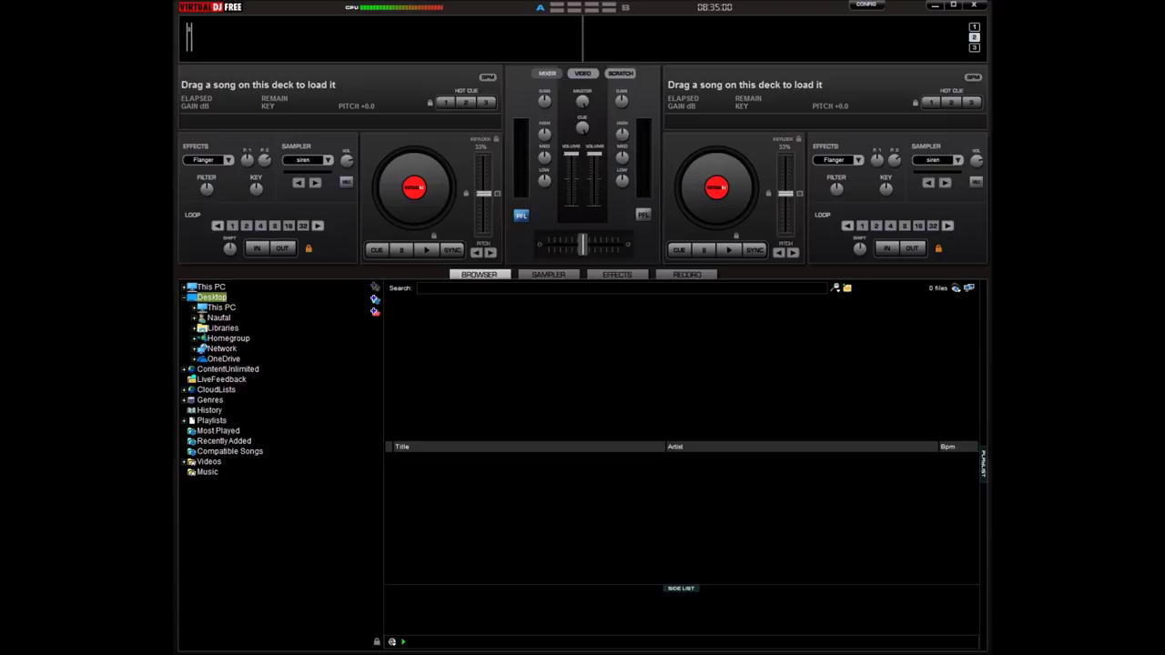
{"action": "left_click", "coordinate": [194, 328]}
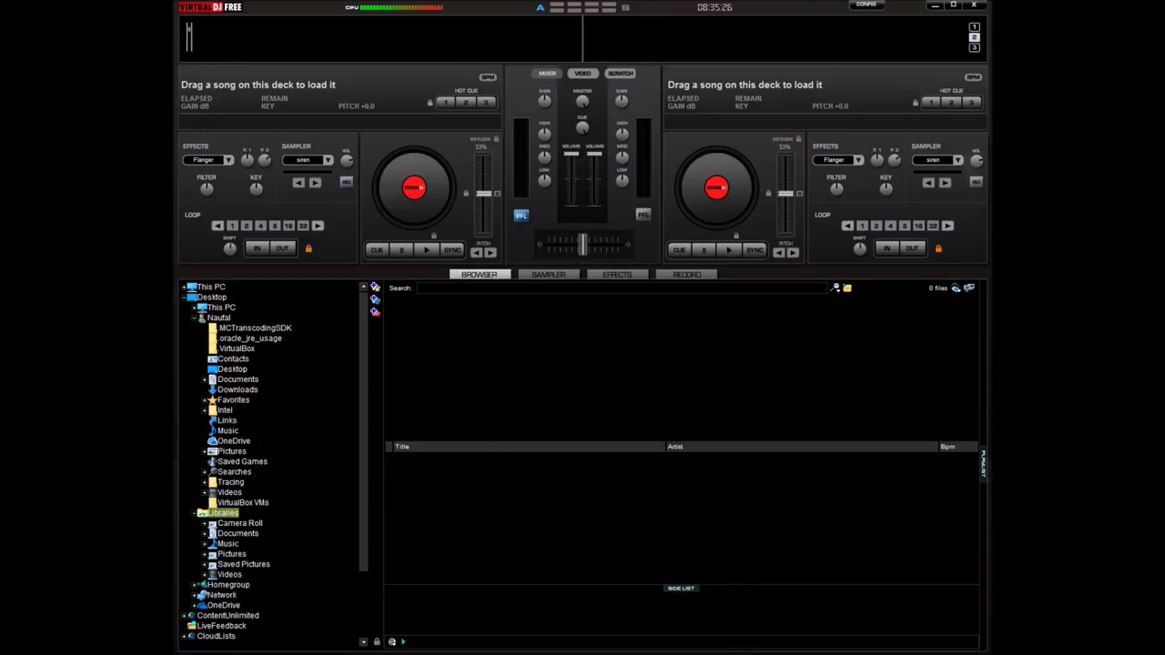
{"action": "left_click", "coordinate": [236, 390]}
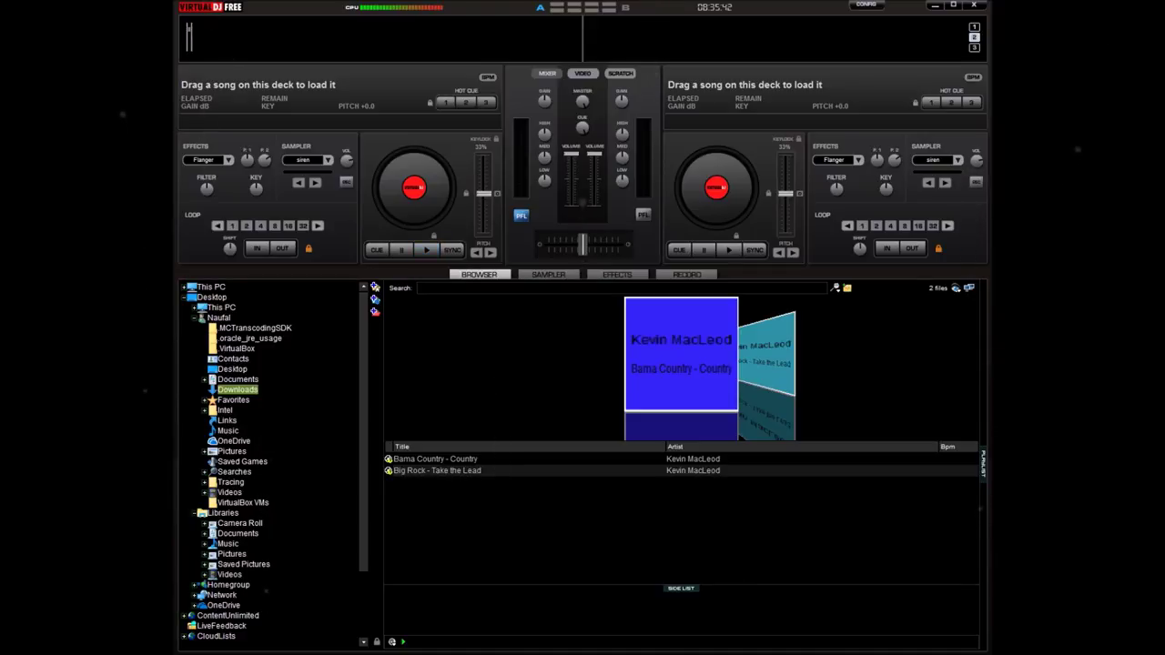
{"action": "left_click", "coordinate": [435, 459]}
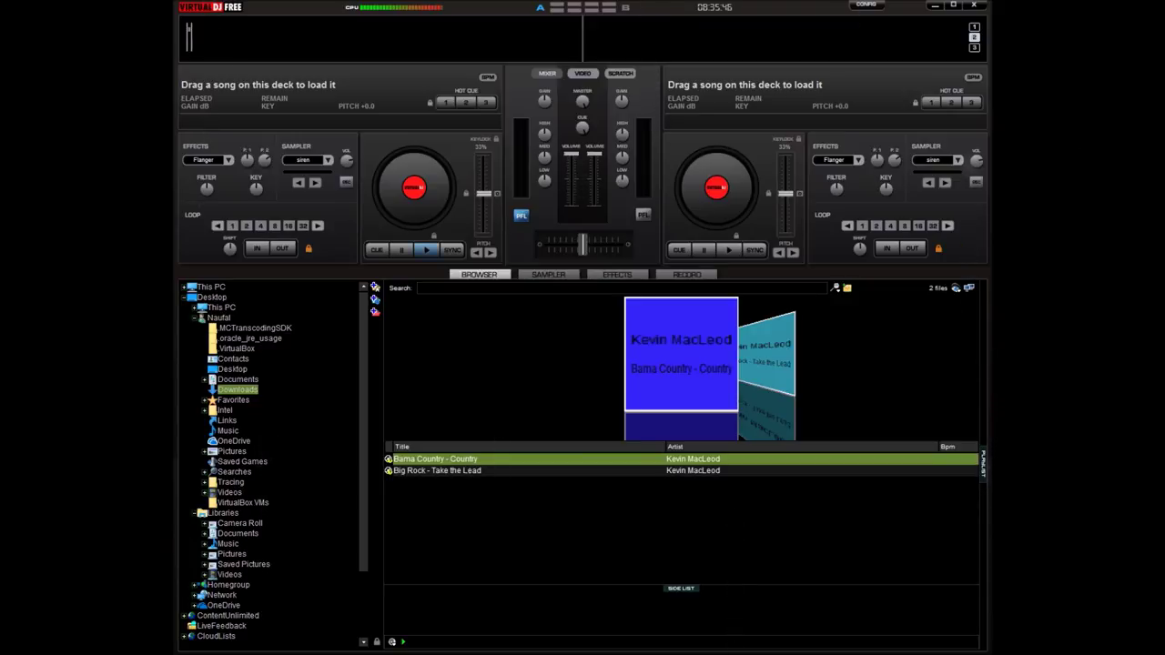
{"action": "left_click", "coordinate": [426, 250]}
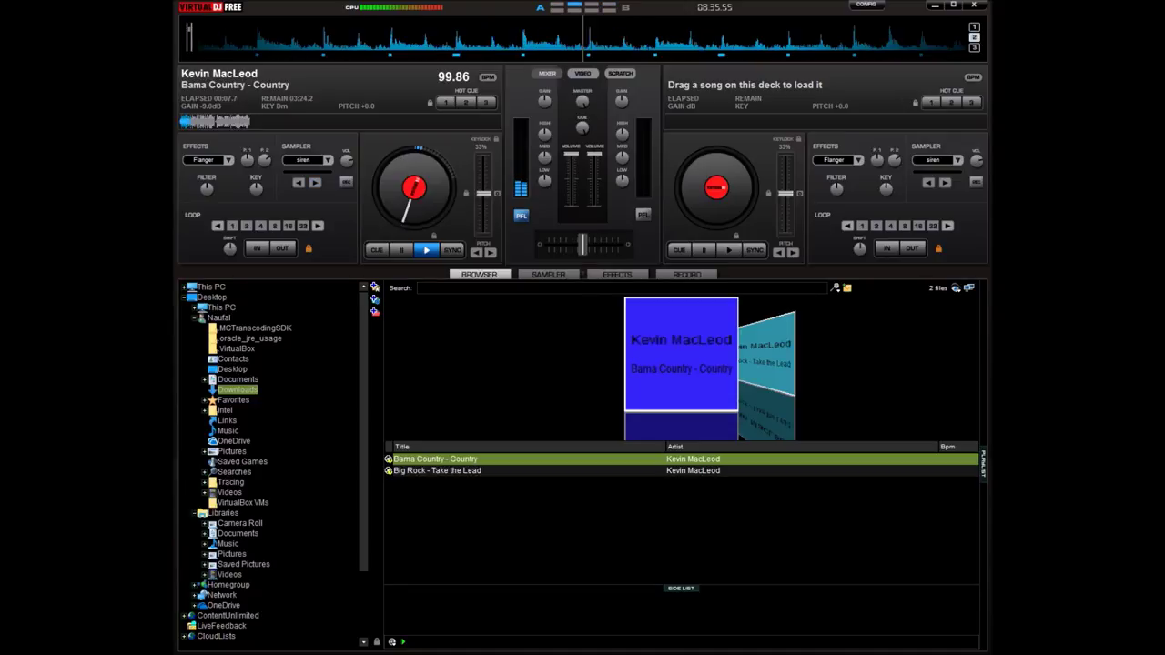
Mark a loop start in the first deck's track and switch that deck's effect to beatgrid
{"action": "key", "text": "l"}
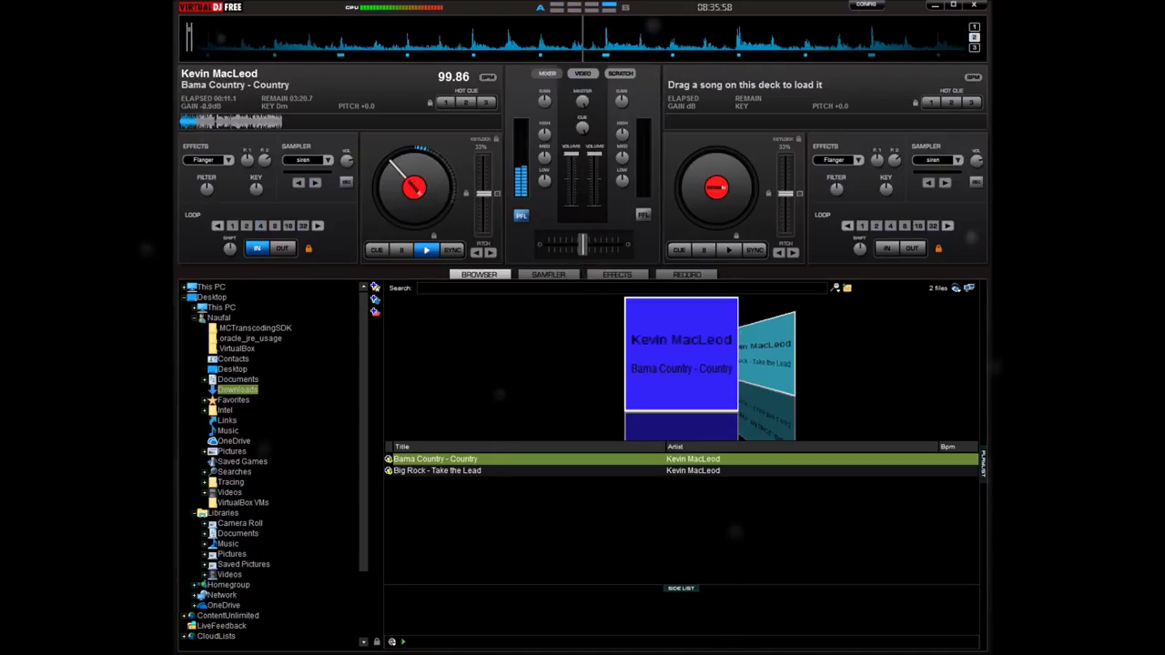
{"action": "left_click", "coordinate": [229, 160]}
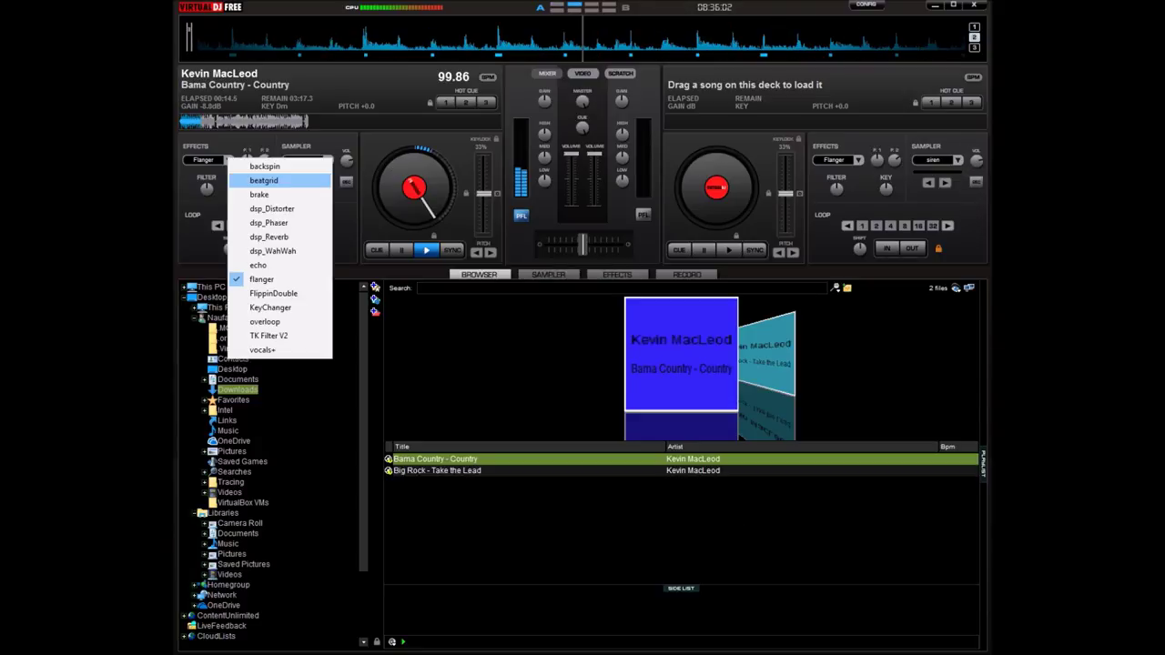
{"action": "left_click", "coordinate": [263, 180]}
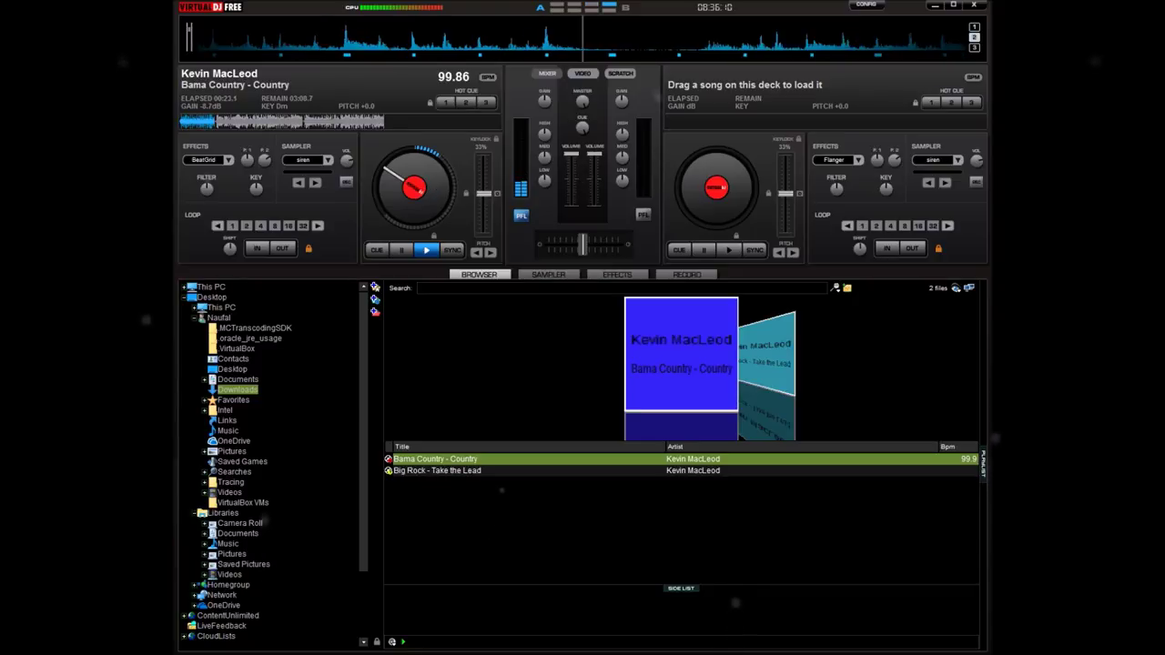
Store hot cues 2, 3 and 1 in the Bama Country track while it plays
{"action": "left_click", "coordinate": [465, 102]}
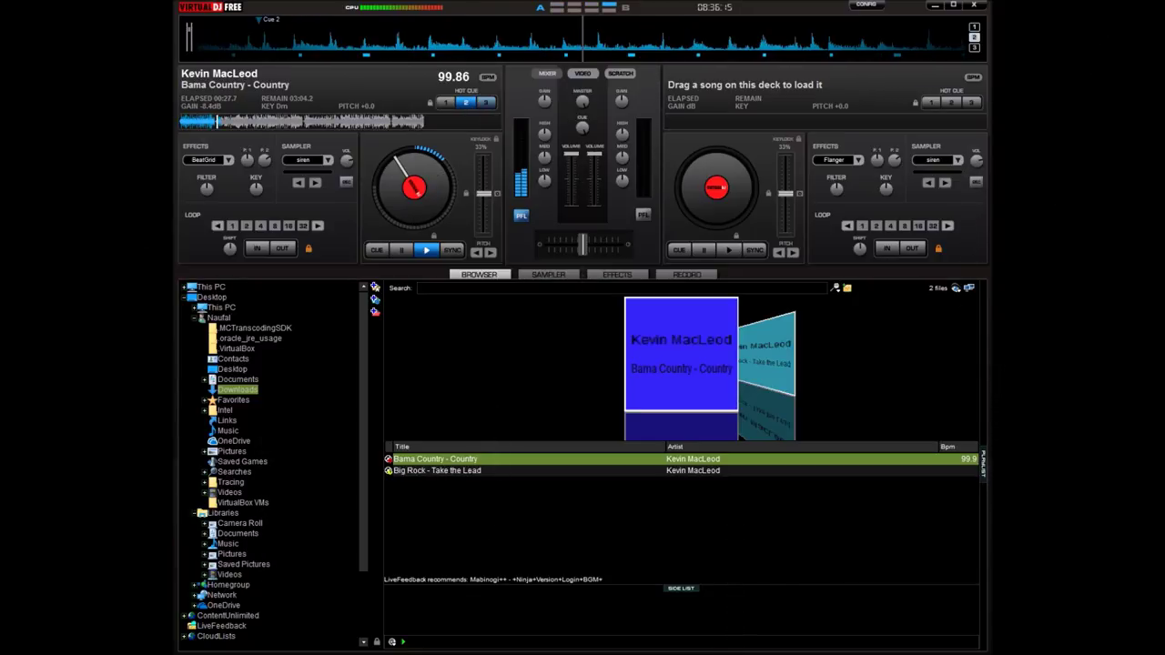
{"action": "left_click", "coordinate": [485, 102]}
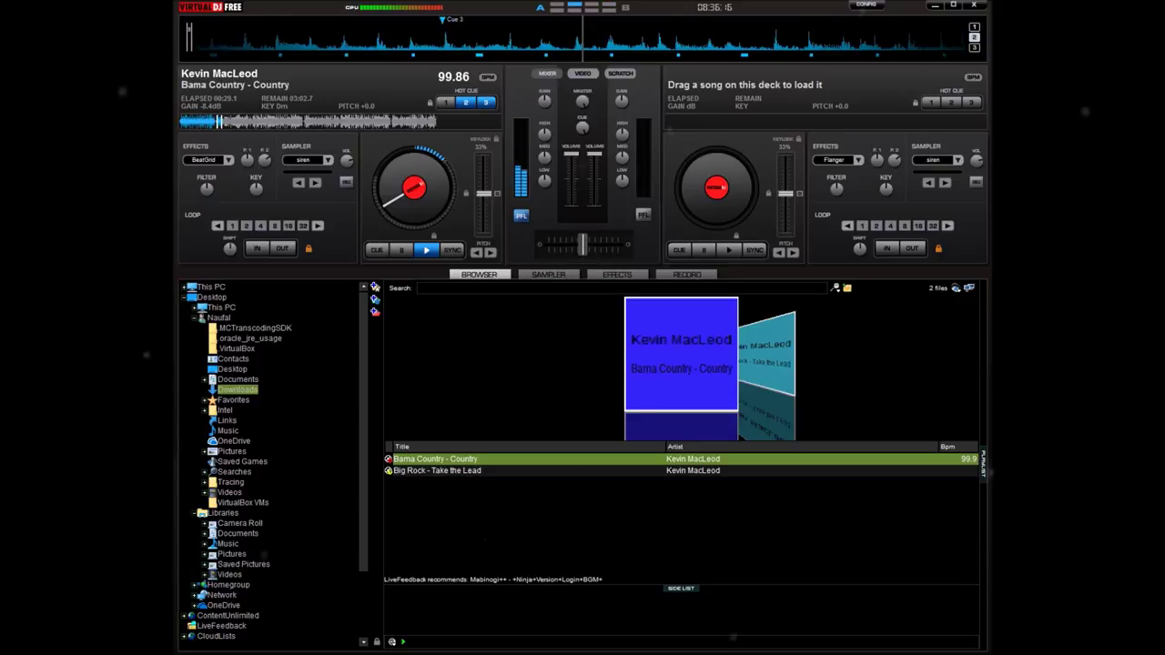
{"action": "left_click", "coordinate": [446, 102]}
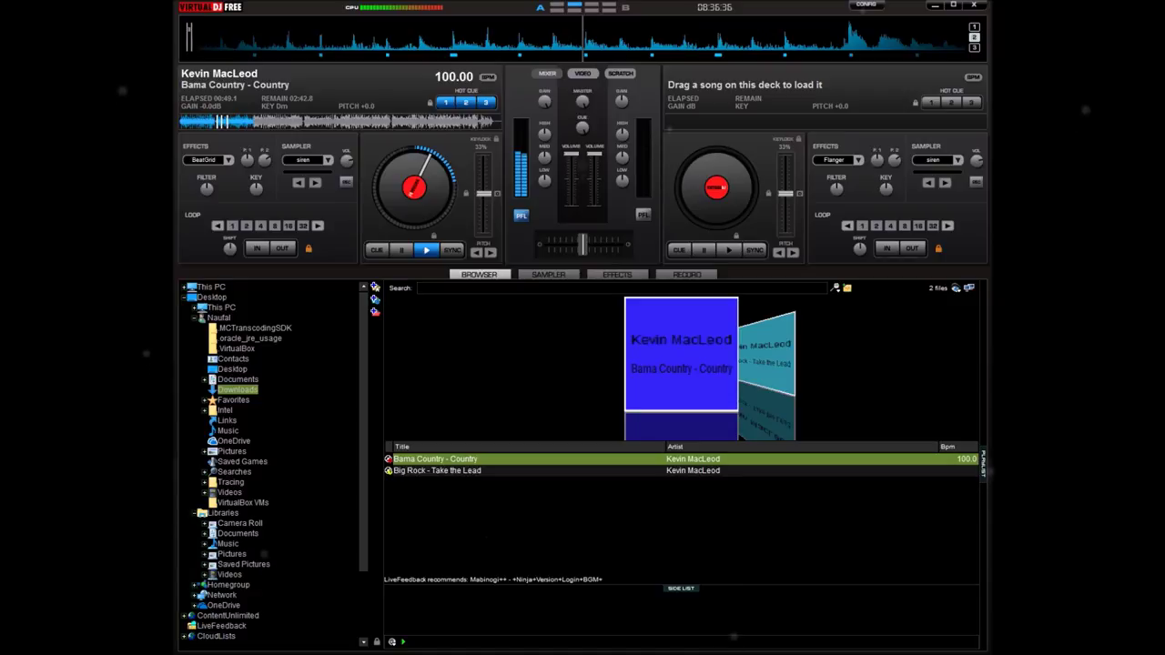
Choose sampler slot 10 for the first deck
{"action": "left_click", "coordinate": [328, 159]}
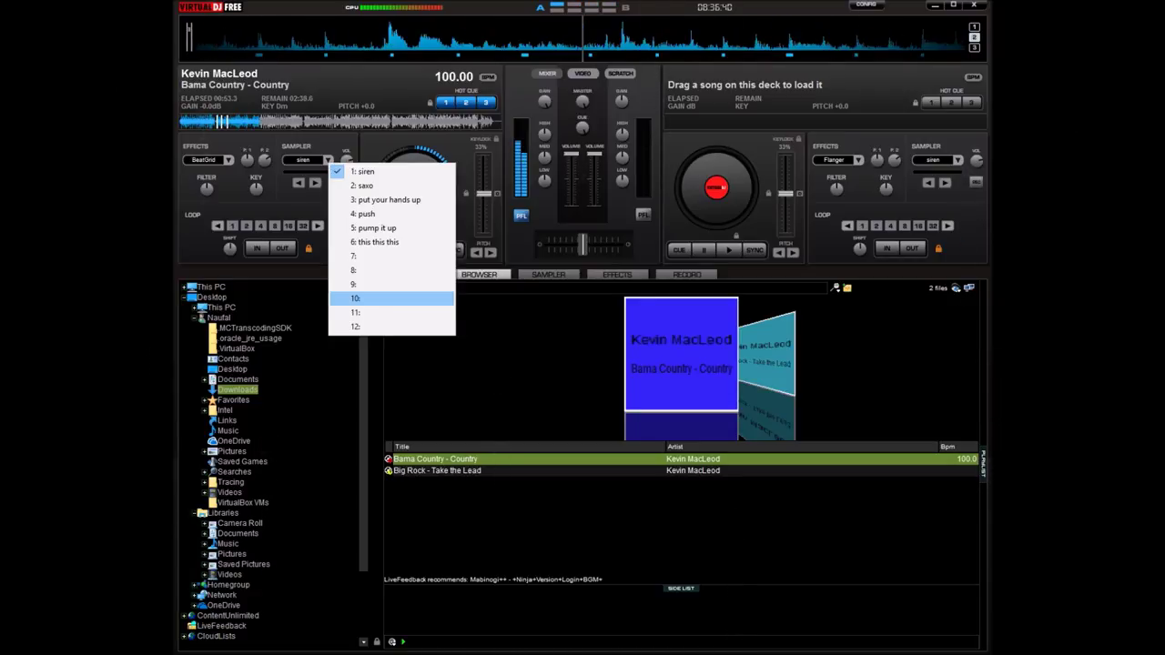
{"action": "left_click", "coordinate": [382, 298]}
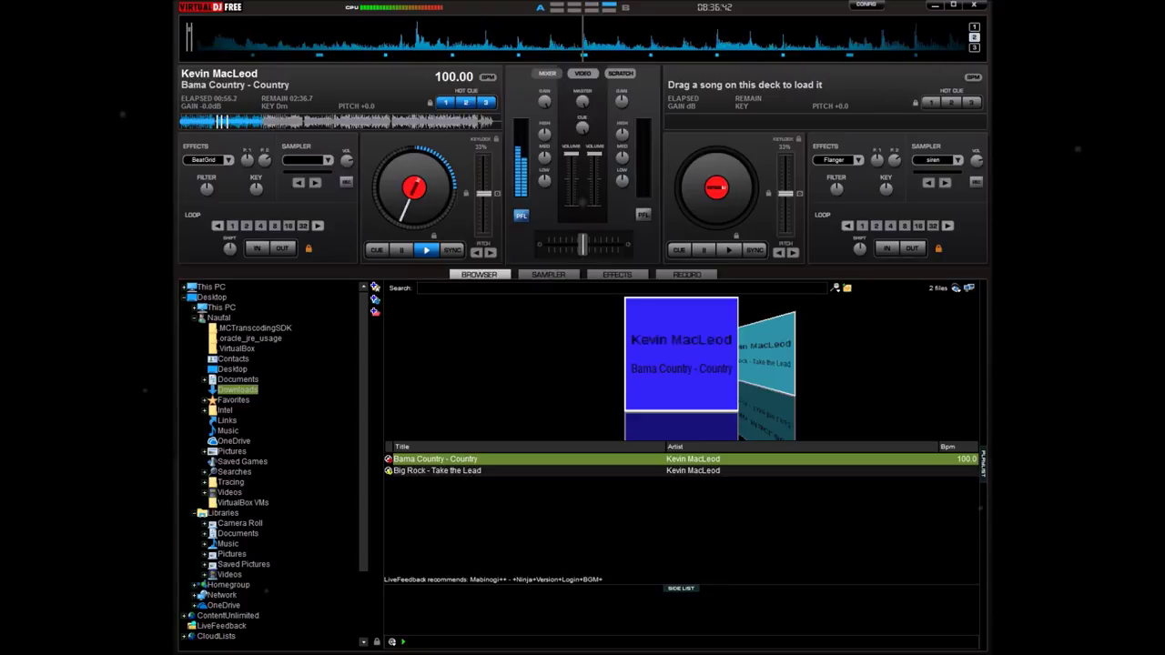
{"action": "mouse_move", "coordinate": [347, 161]}
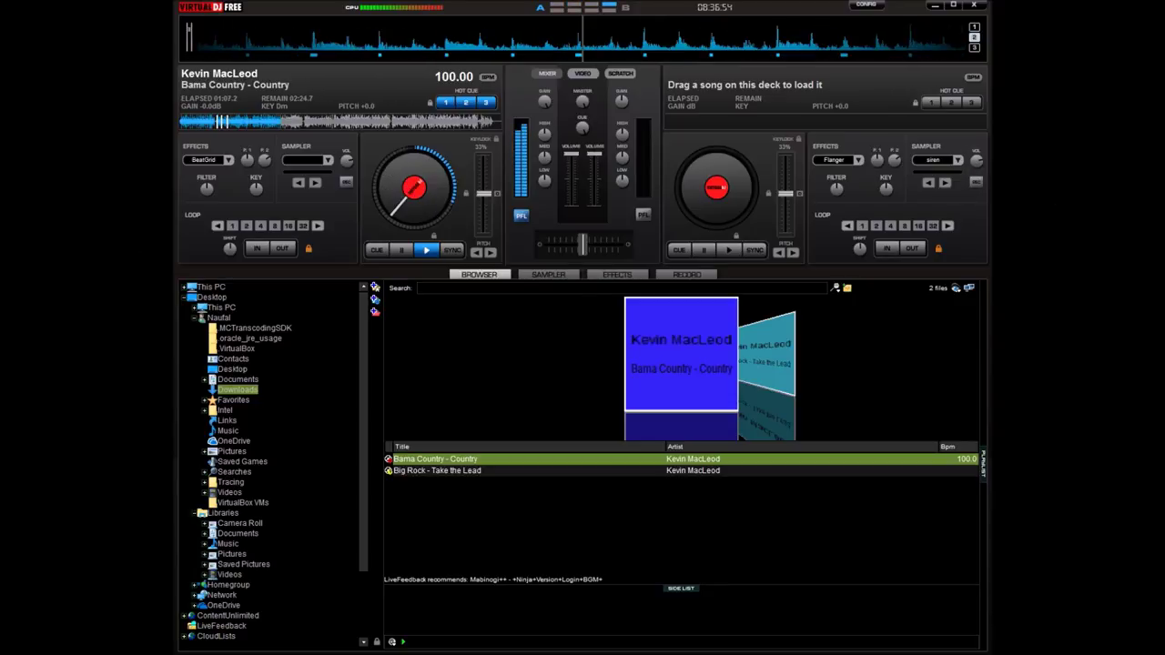
Play Big Rock - Take the Lead on the second deck and loop it over 2 beats
{"action": "left_click", "coordinate": [437, 471]}
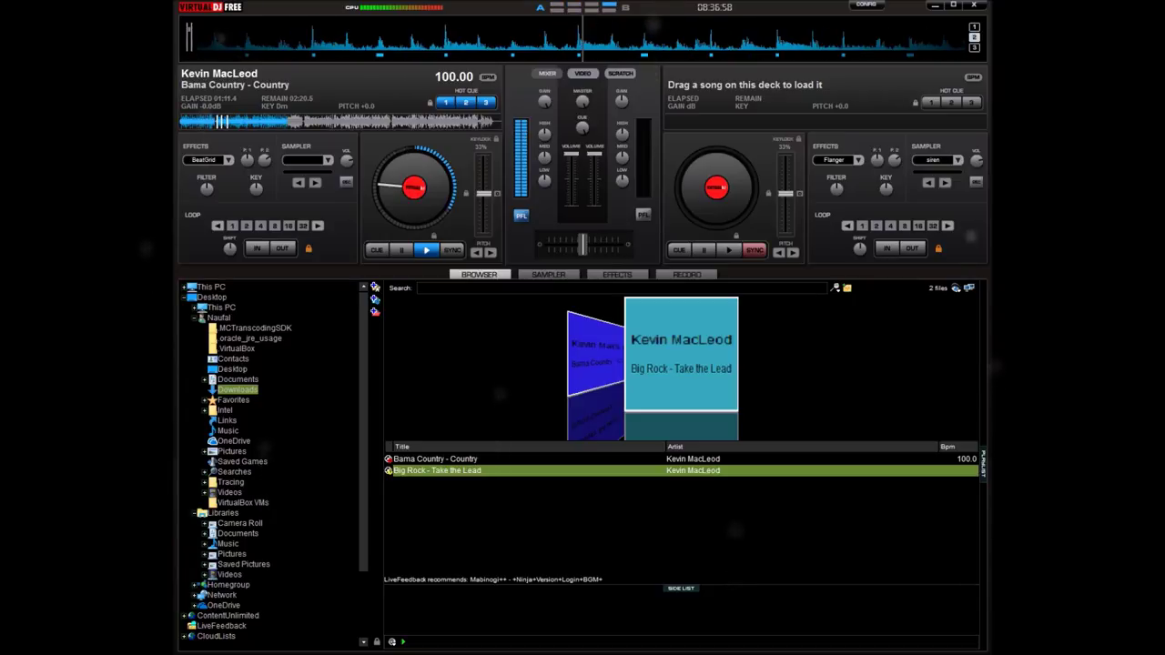
{"action": "left_click", "coordinate": [728, 249]}
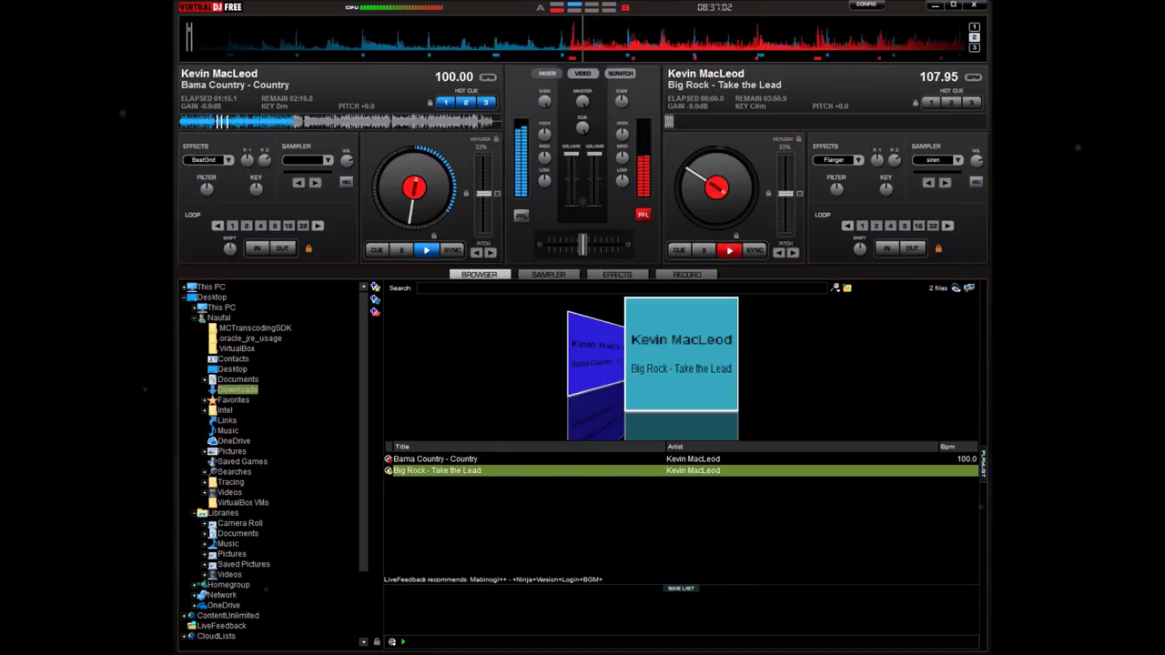
{"action": "left_click", "coordinate": [862, 226]}
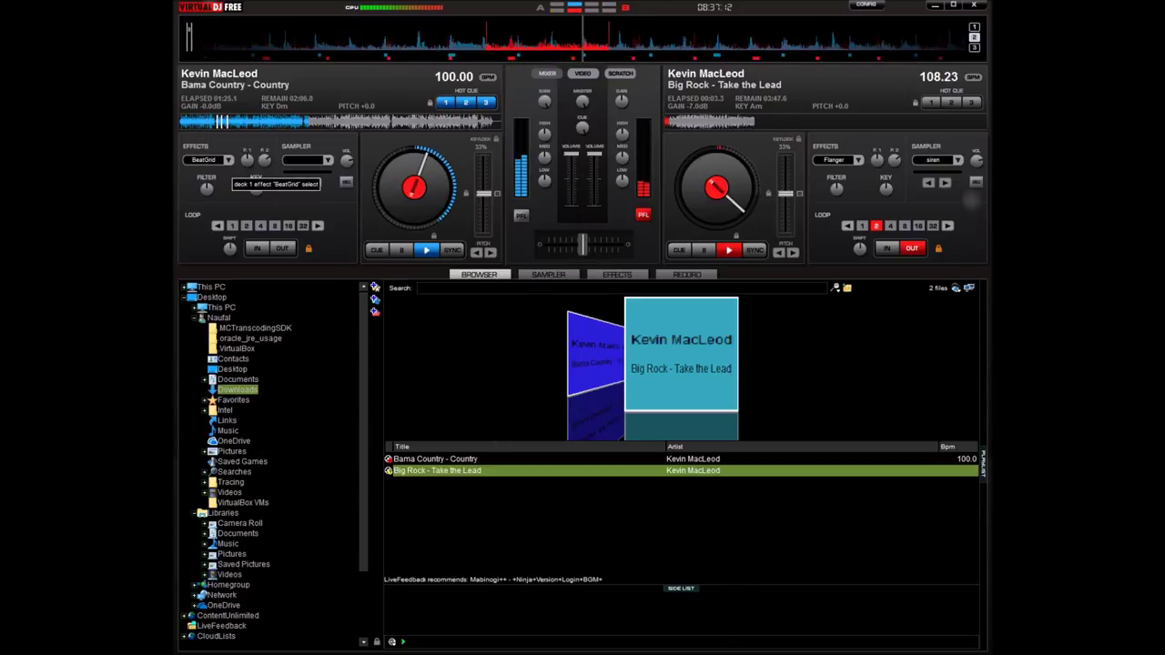
Set the first deck's effect to TK Filter V2 and loop its track over 2 beats
{"action": "left_click", "coordinate": [227, 160]}
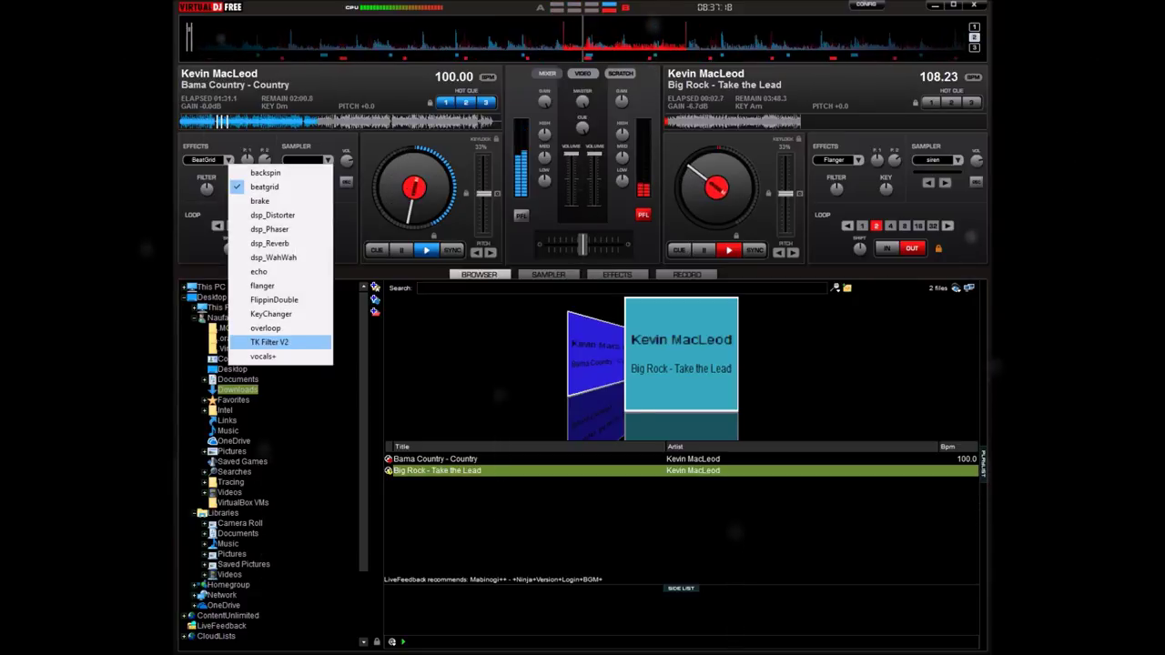
{"action": "left_click", "coordinate": [268, 341]}
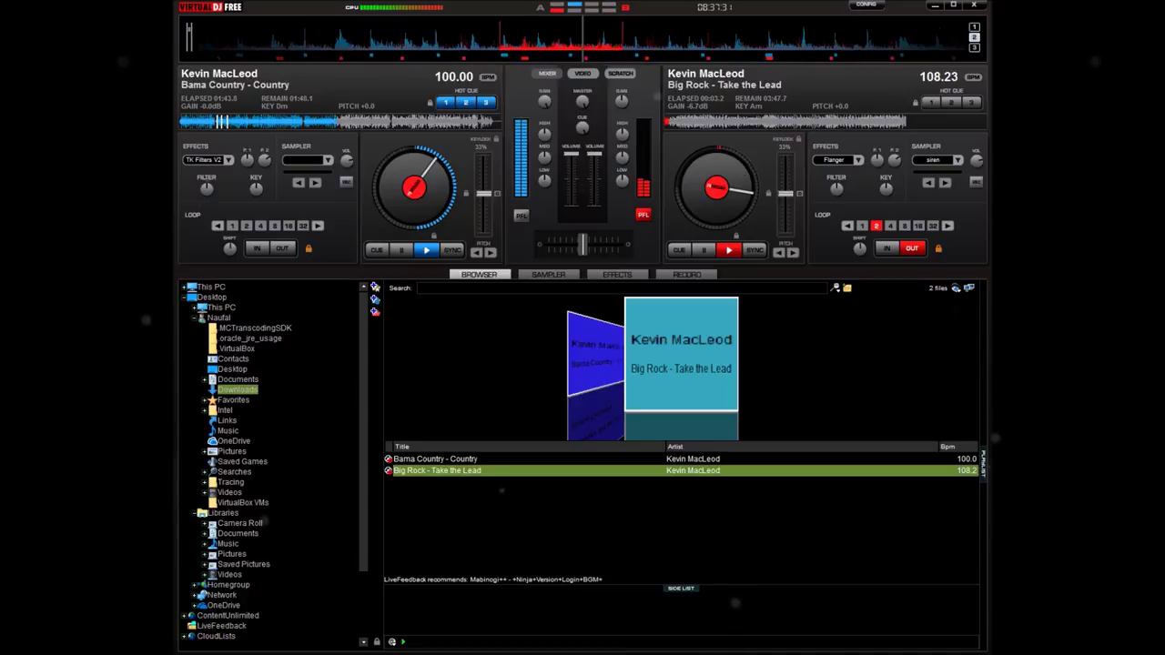
{"action": "key", "text": "l"}
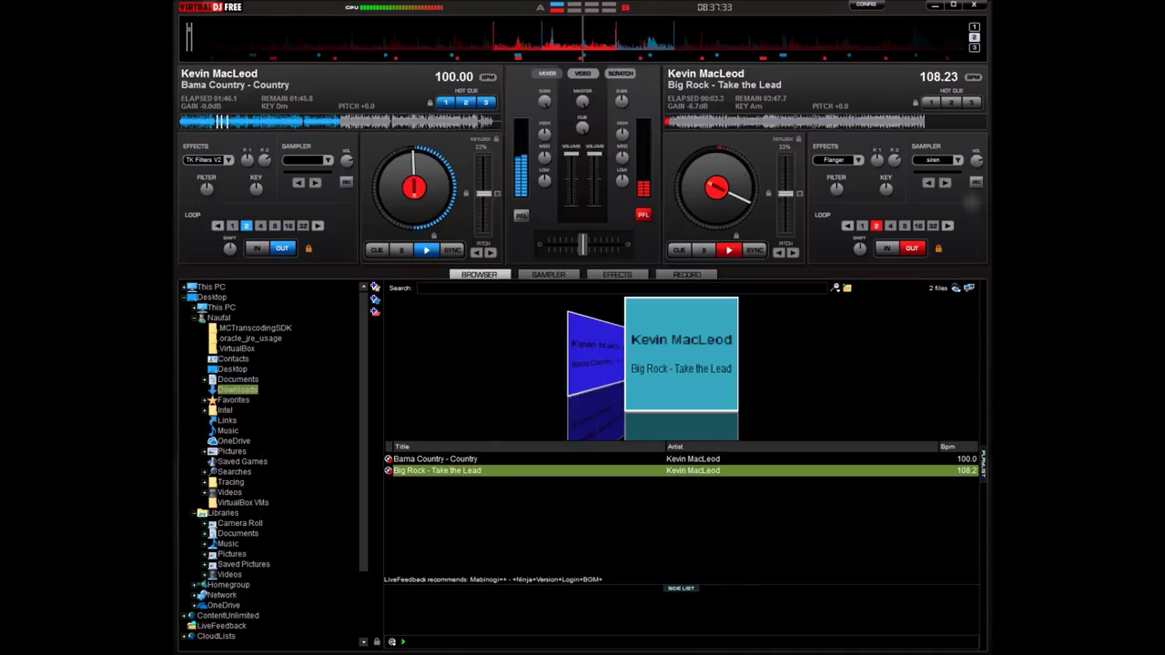
{"action": "key", "text": "2"}
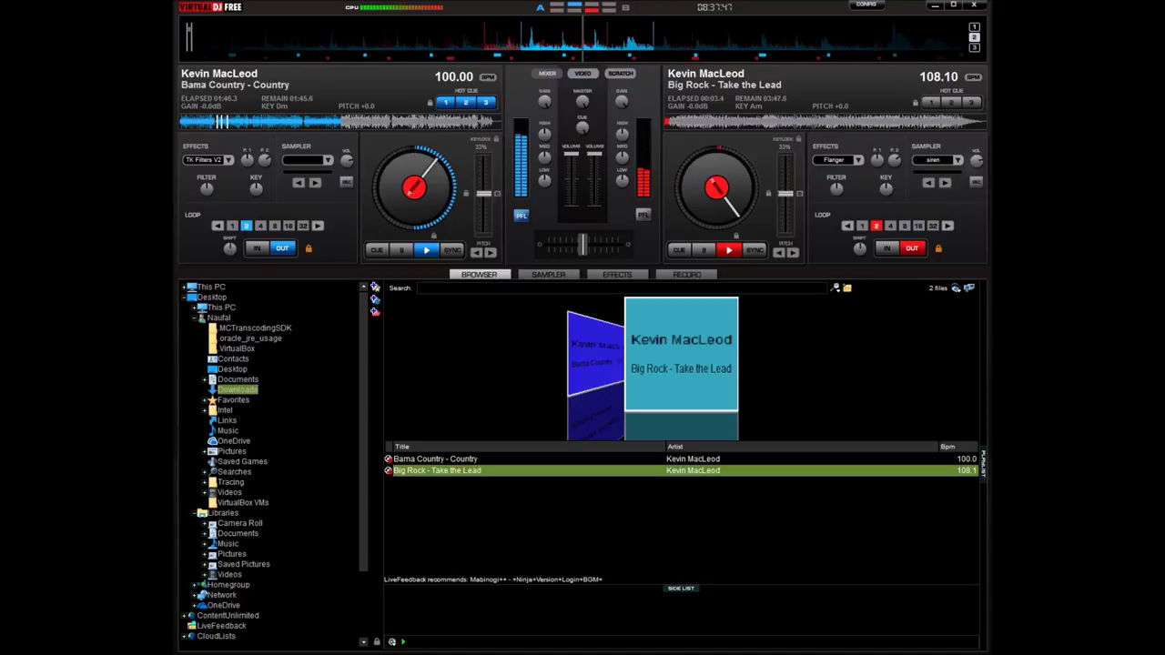
Switch headphone monitoring to the second deck and trigger its siren sample
{"action": "left_click", "coordinate": [644, 214]}
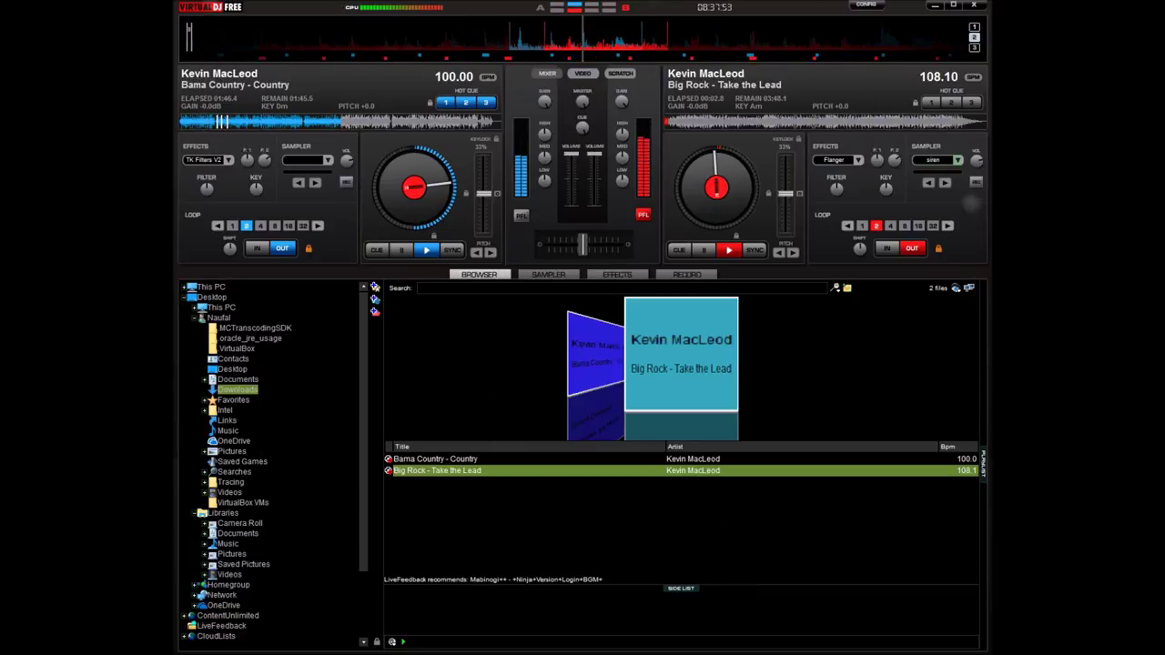
{"action": "left_click", "coordinate": [922, 160]}
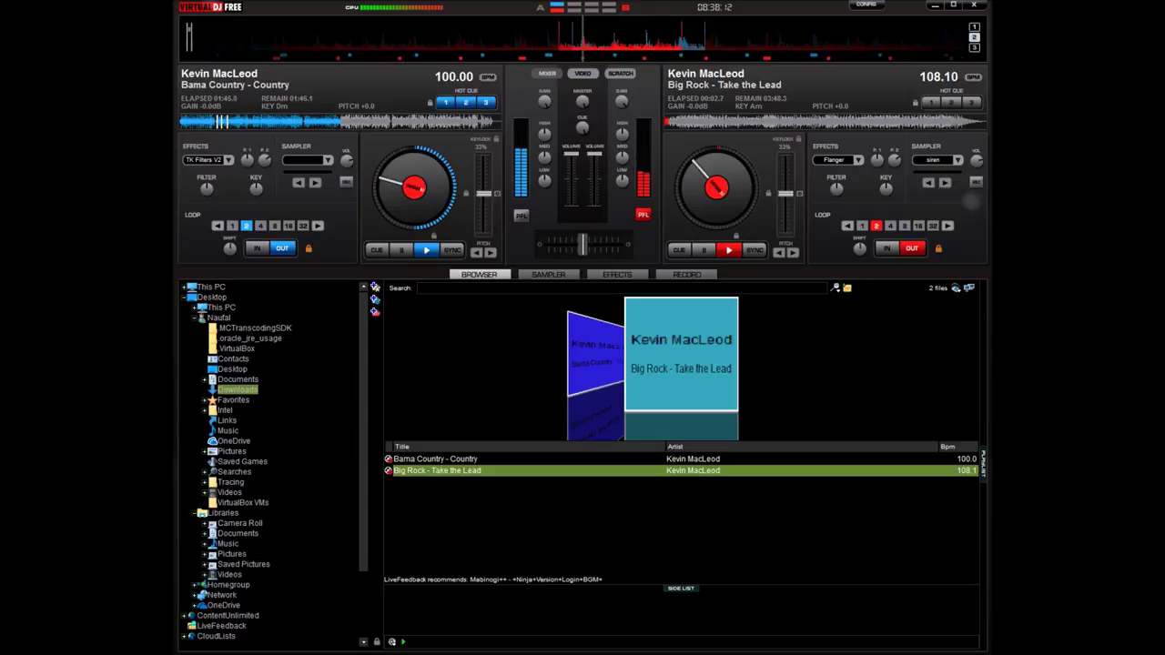
Select the overloop effect for the second deck and stop playback on the first deck
{"action": "left_click", "coordinate": [858, 160]}
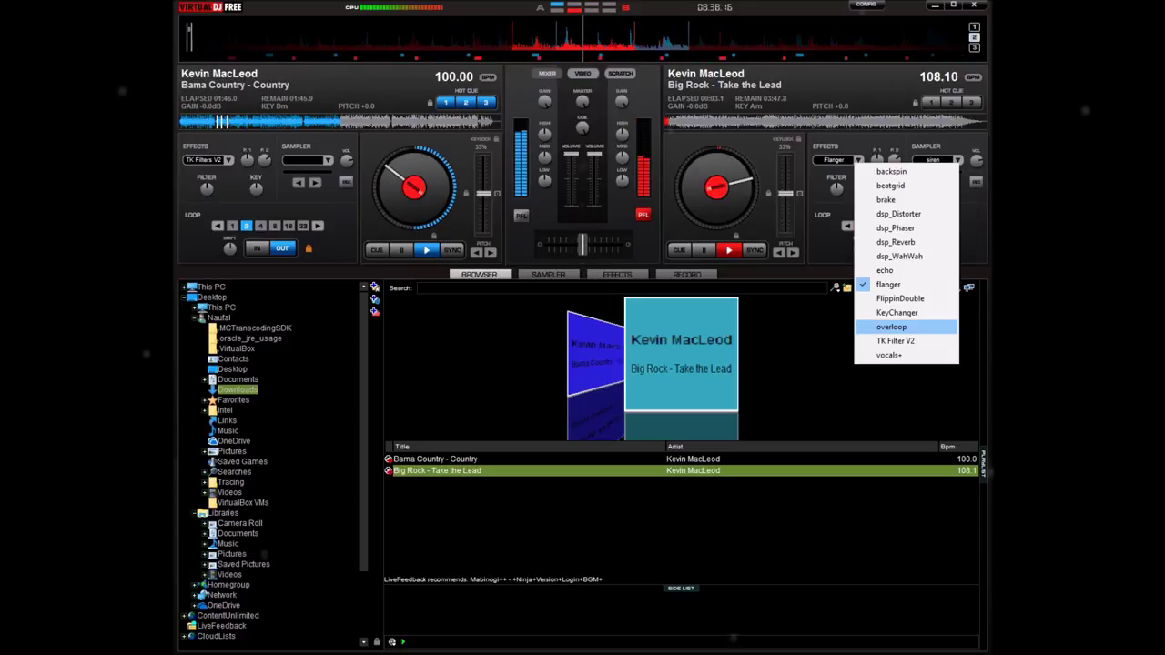
{"action": "left_click", "coordinate": [891, 326]}
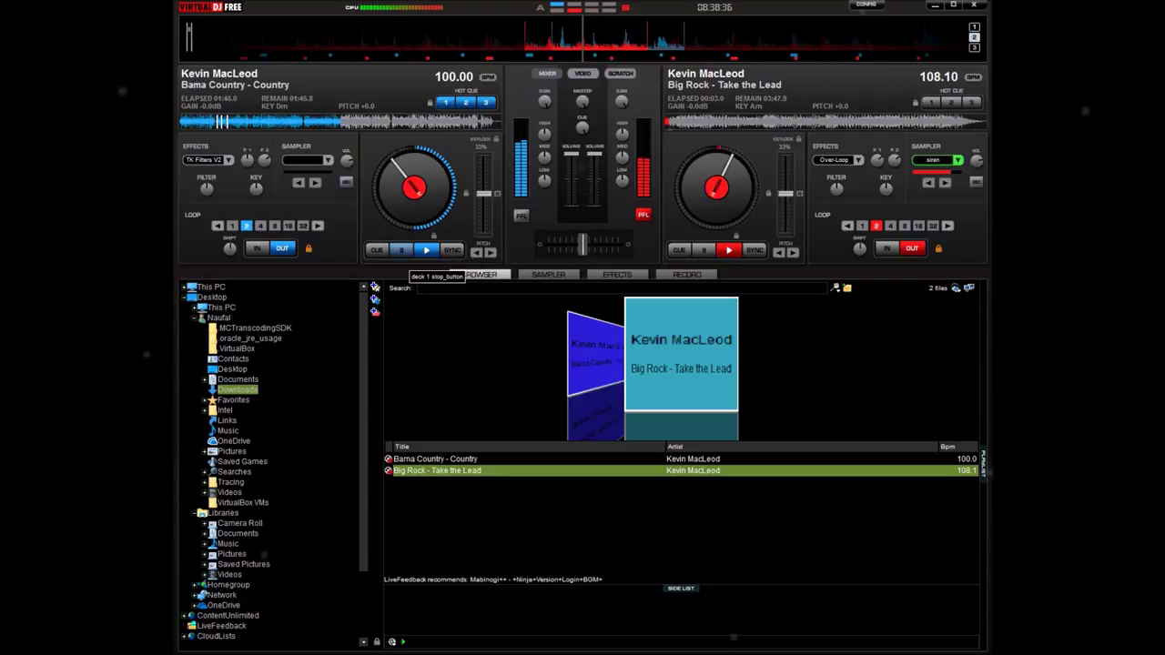
{"action": "left_click", "coordinate": [401, 249]}
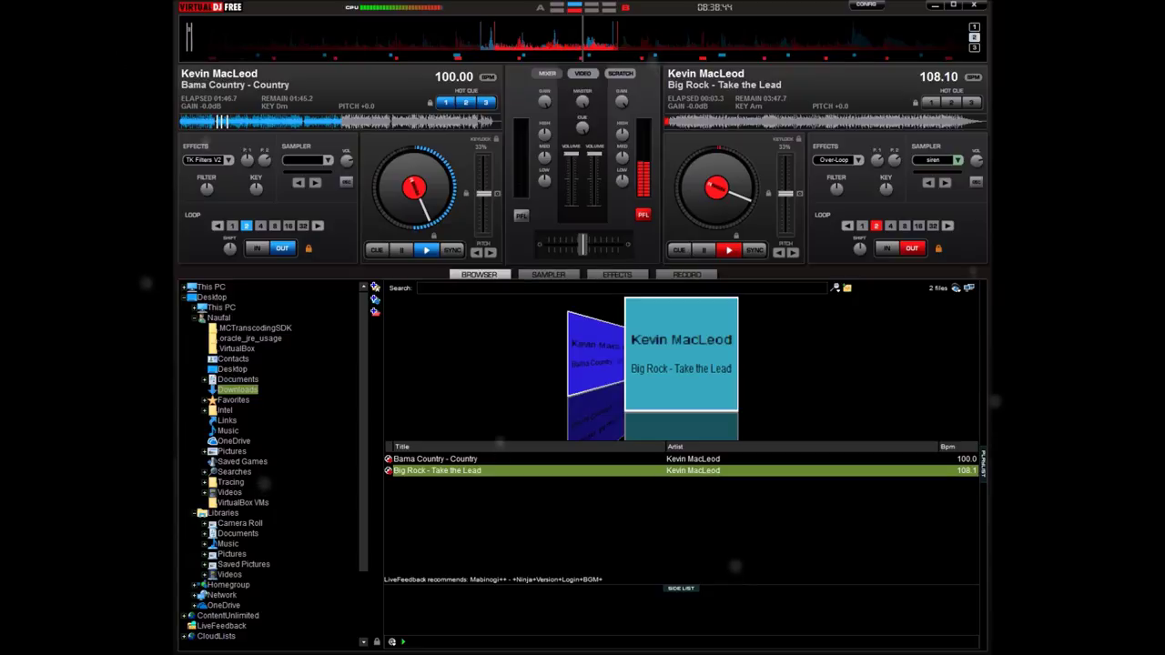
Trigger the second deck's siren sample and change that deck's effect to TK Filter V2
{"action": "left_click", "coordinate": [944, 182]}
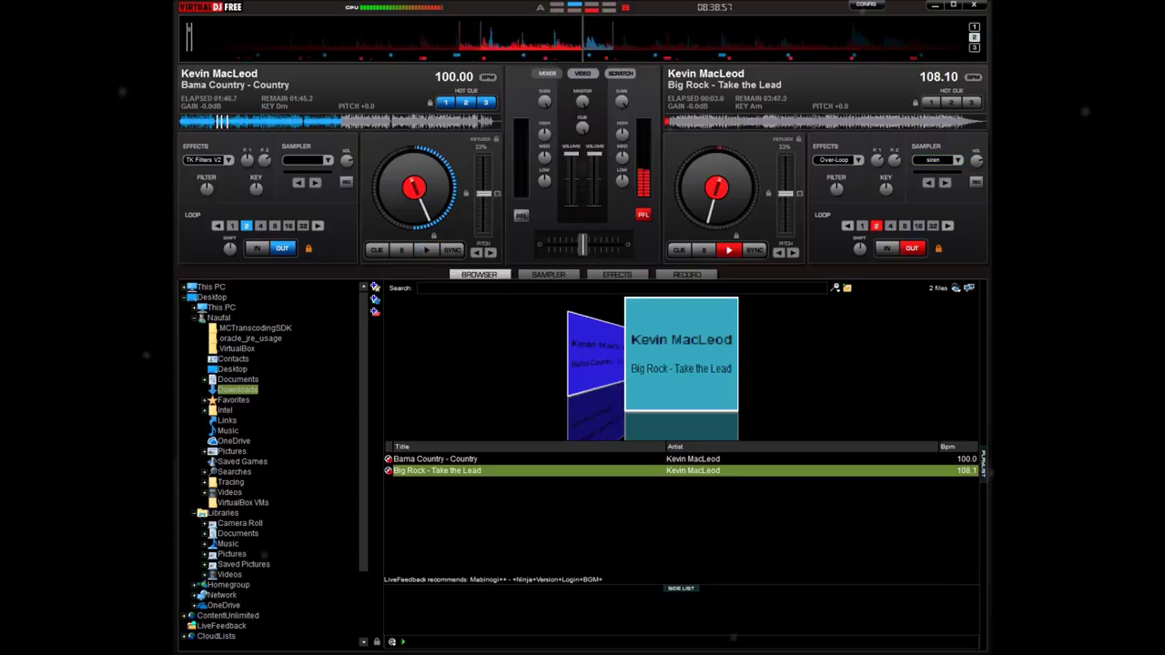
{"action": "left_click", "coordinate": [957, 161]}
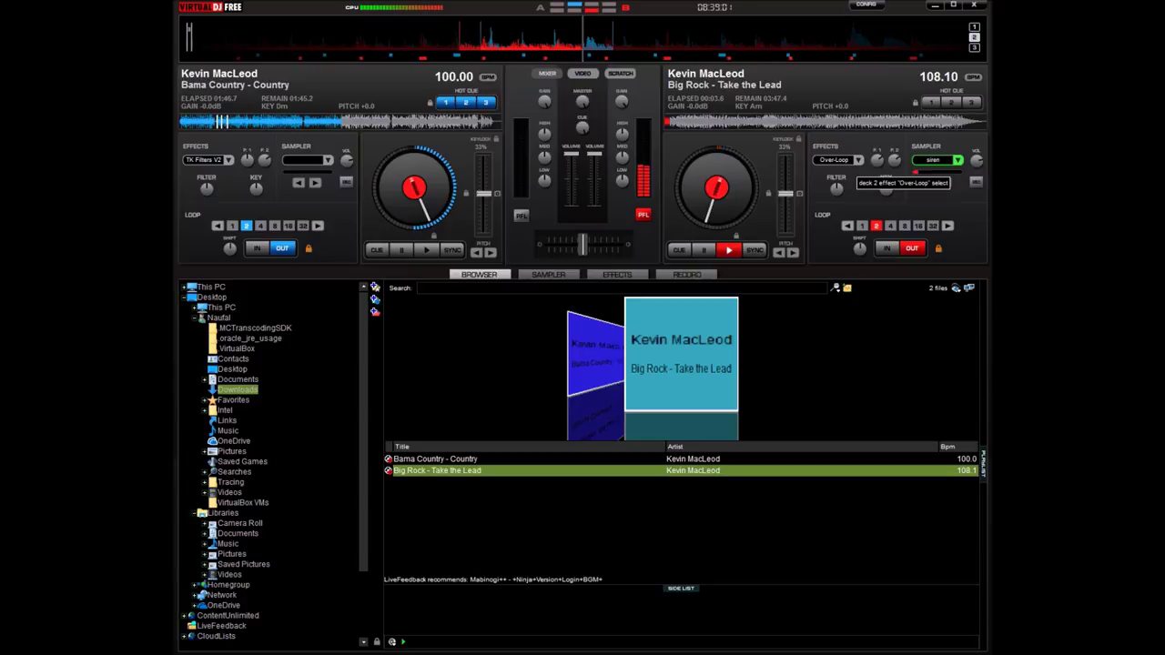
{"action": "left_click", "coordinate": [857, 160]}
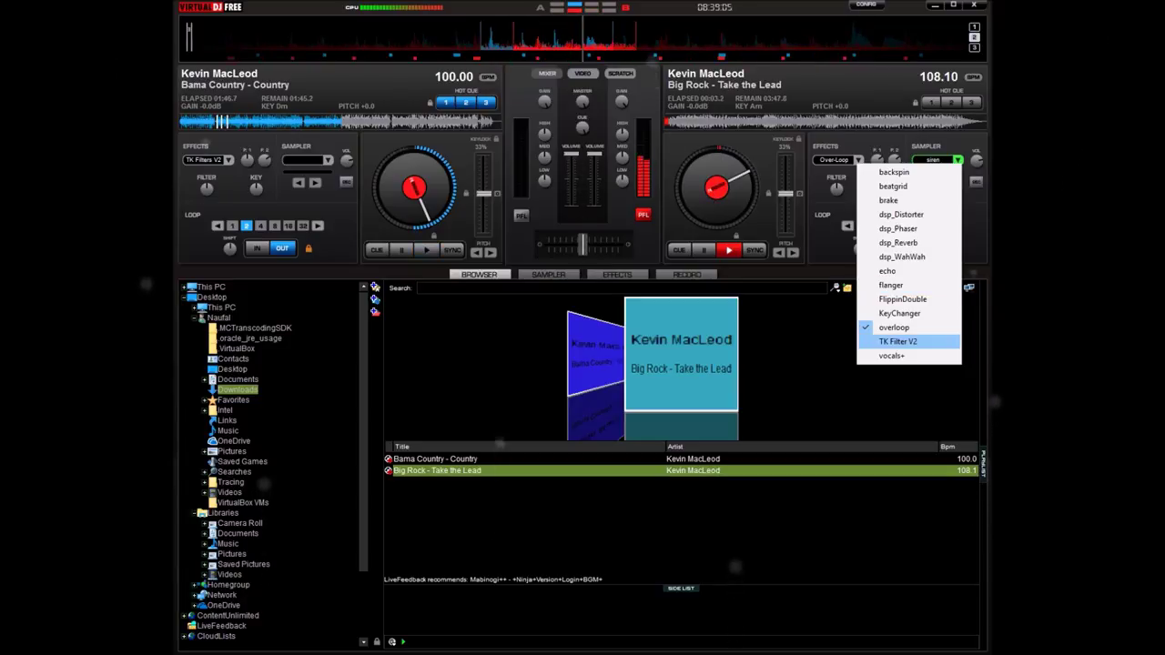
{"action": "left_click", "coordinate": [897, 341]}
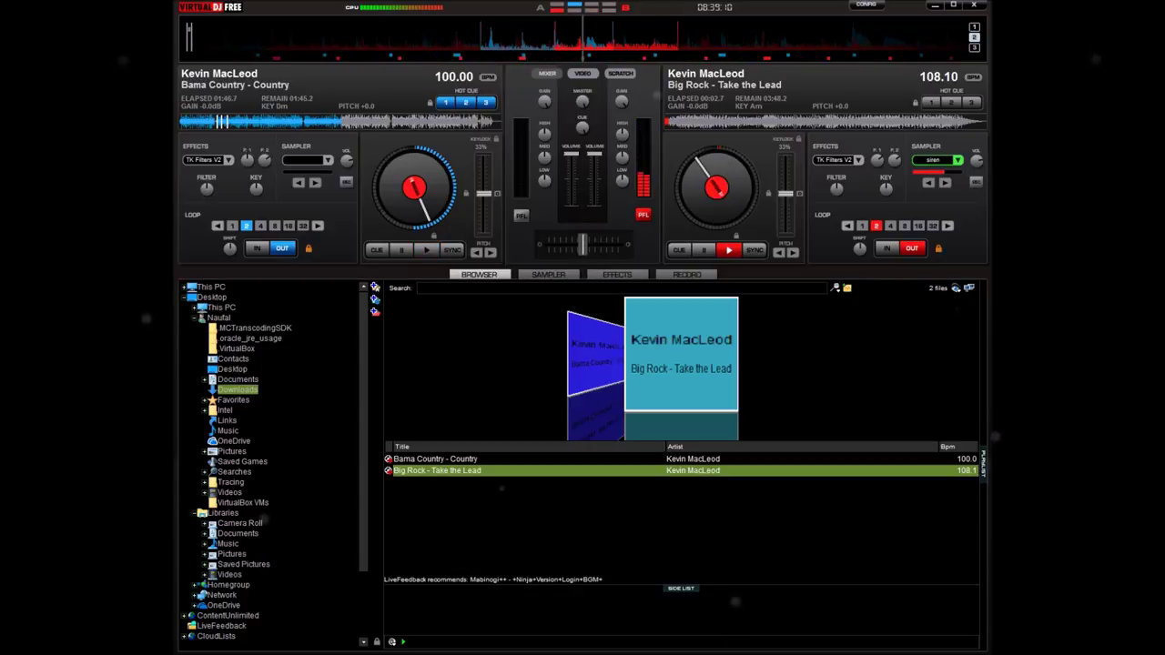
Try loop lengths of 1 and 2 beats on the second deck, ending with a 4-beat loop
{"action": "key", "text": "1"}
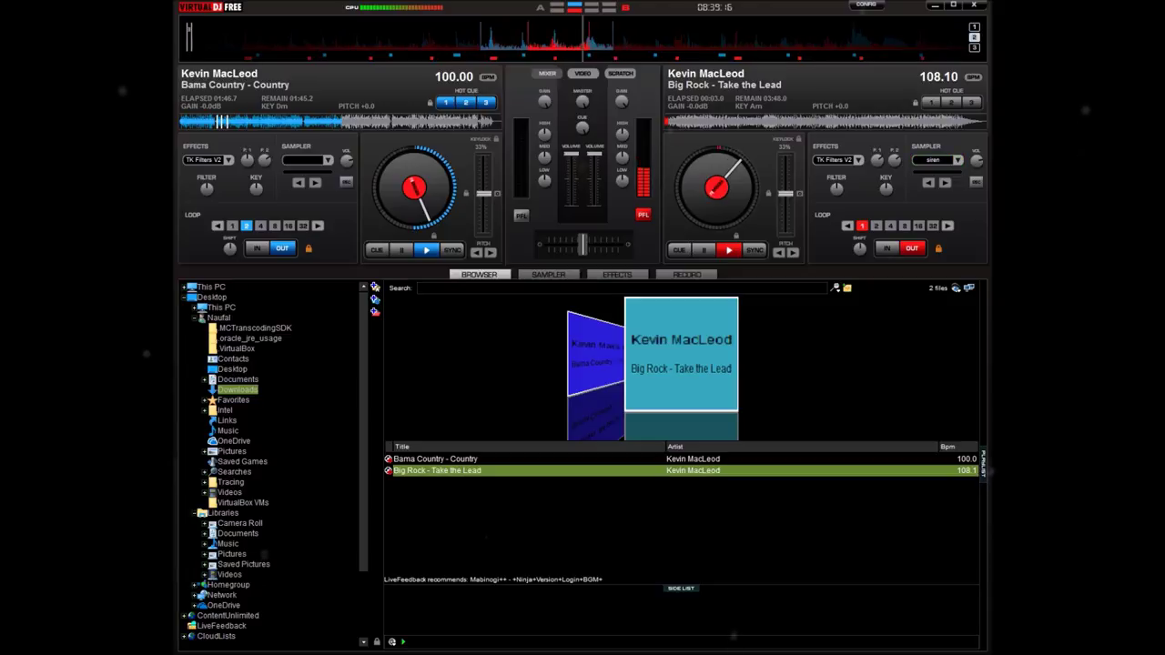
{"action": "key", "text": "2"}
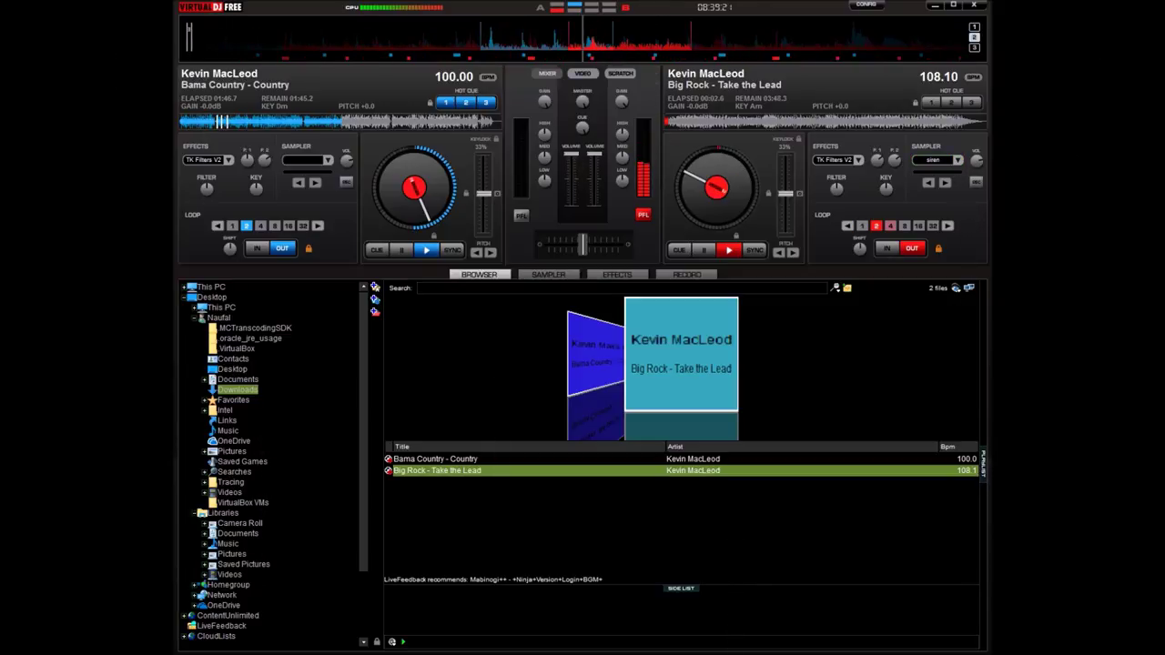
{"action": "left_click", "coordinate": [890, 226]}
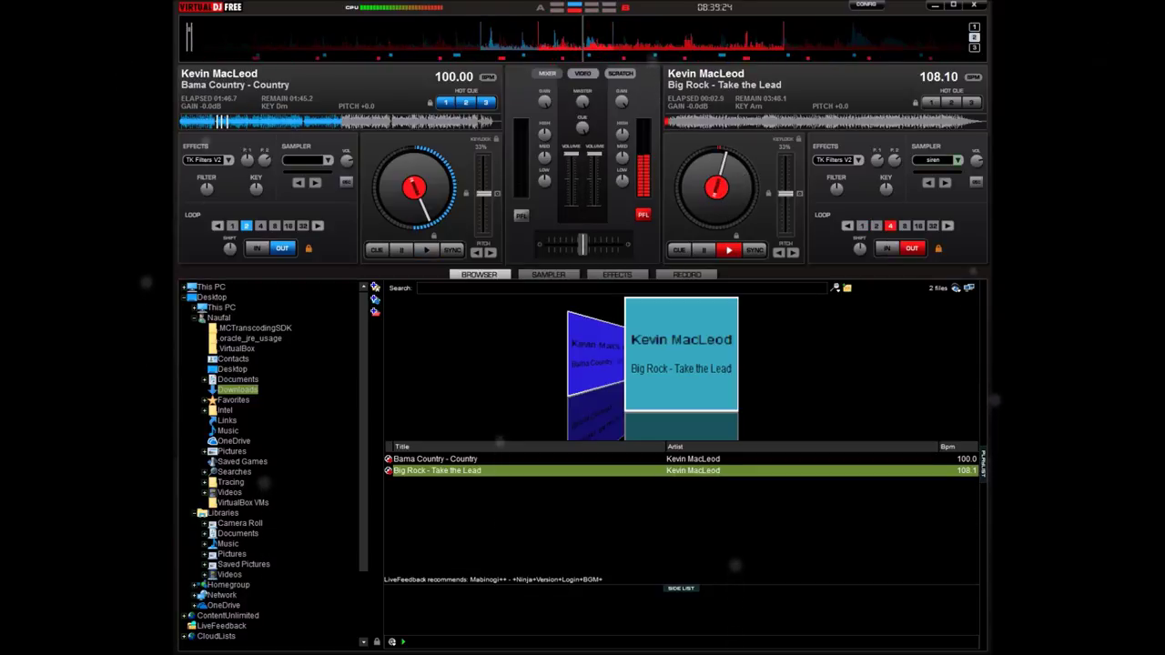
{"action": "left_click", "coordinate": [945, 182]}
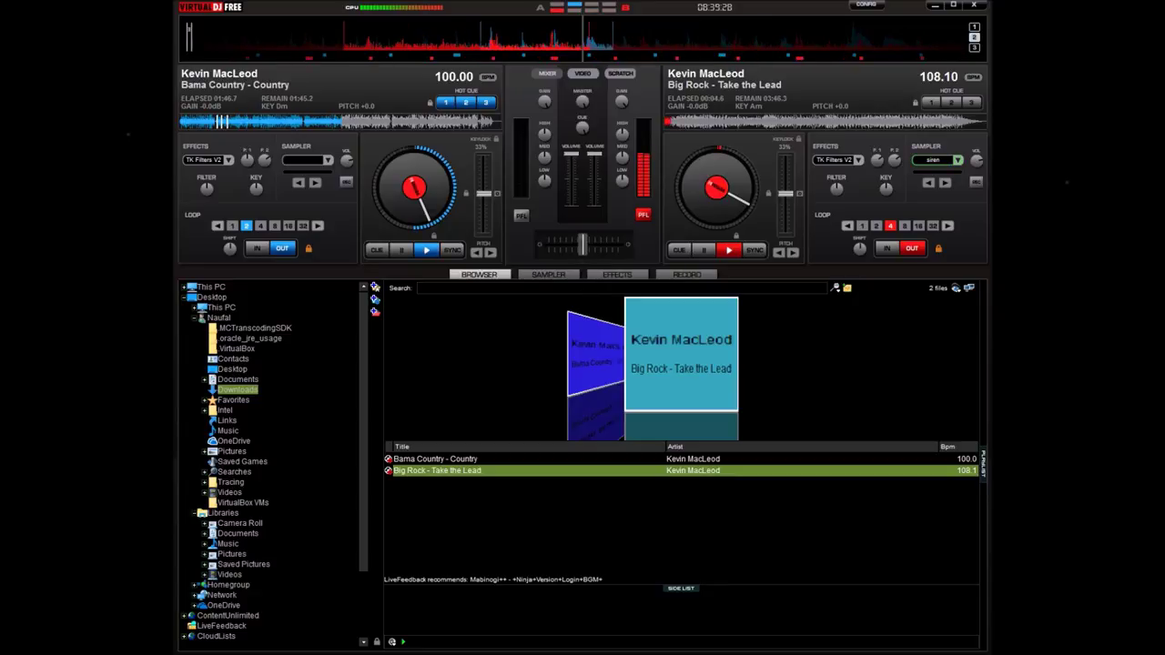
Trigger the second deck's siren sample and bring that deck's pitch back to about +0.6%
{"action": "left_click", "coordinate": [945, 182]}
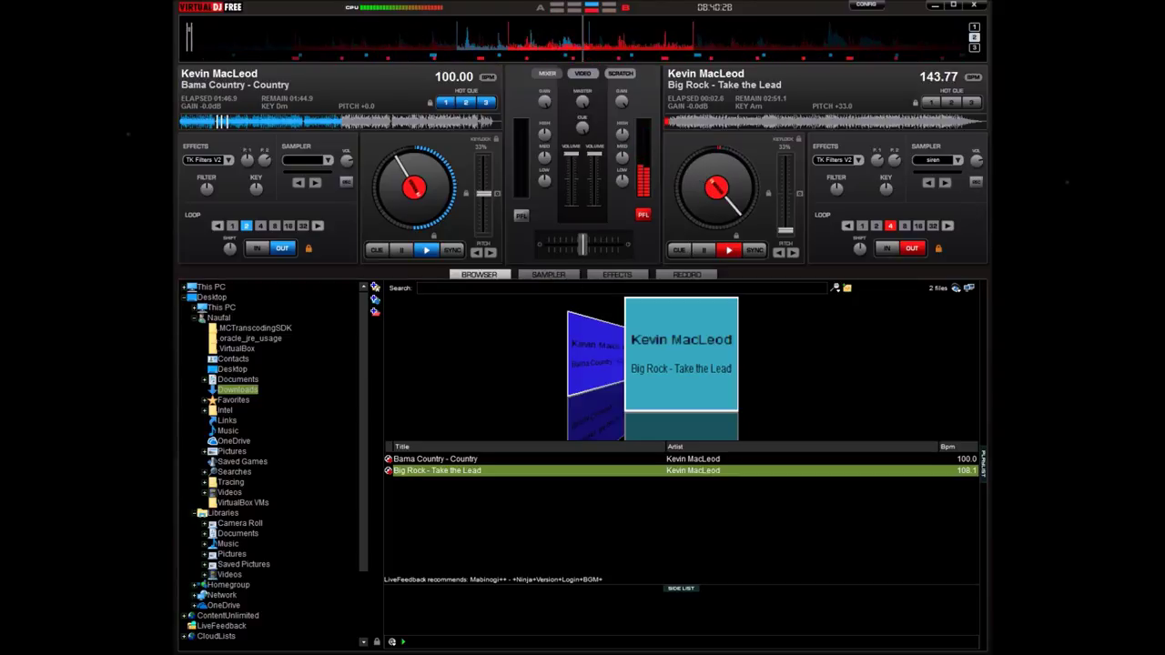
{"action": "left_click", "coordinate": [937, 160]}
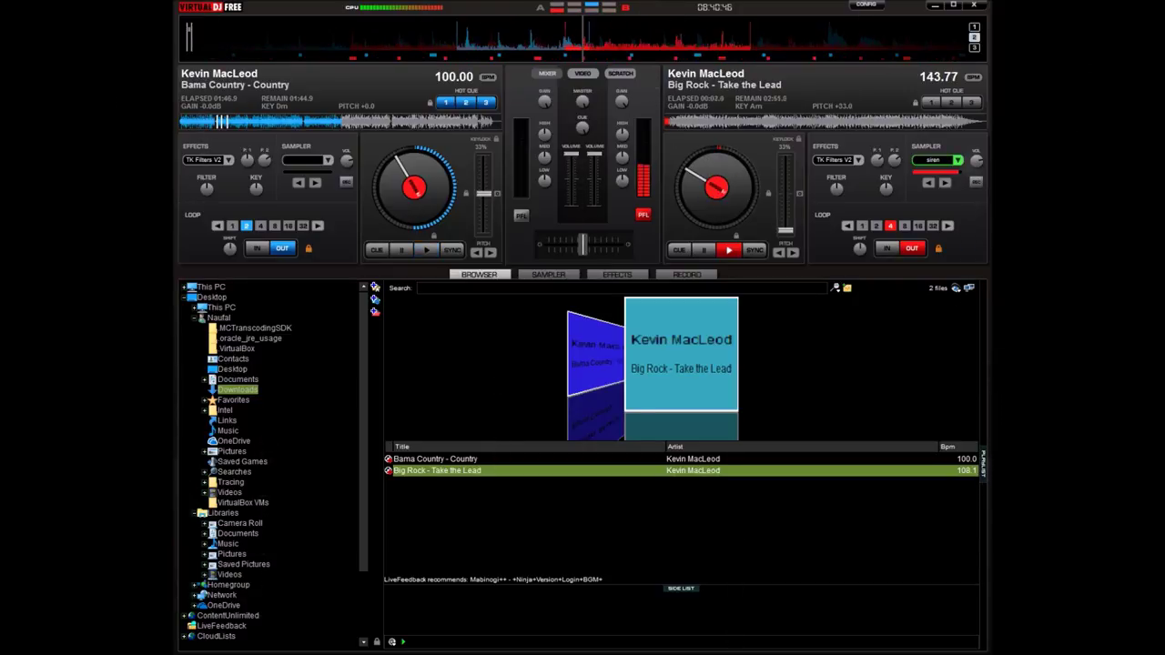
{"action": "left_click_drag", "start_coordinate": [785, 231], "coordinate": [784, 194]}
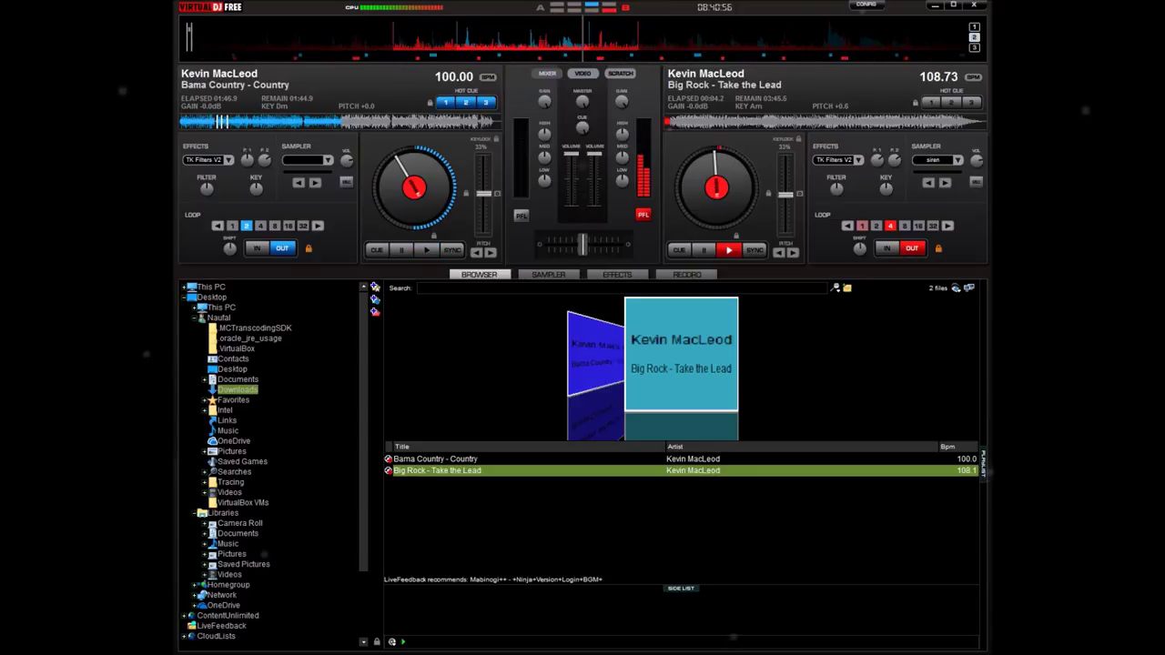
Store hot cue 1 on the second deck and try loop lengths of 1, 2 and 4 beats
{"action": "left_click", "coordinate": [862, 226]}
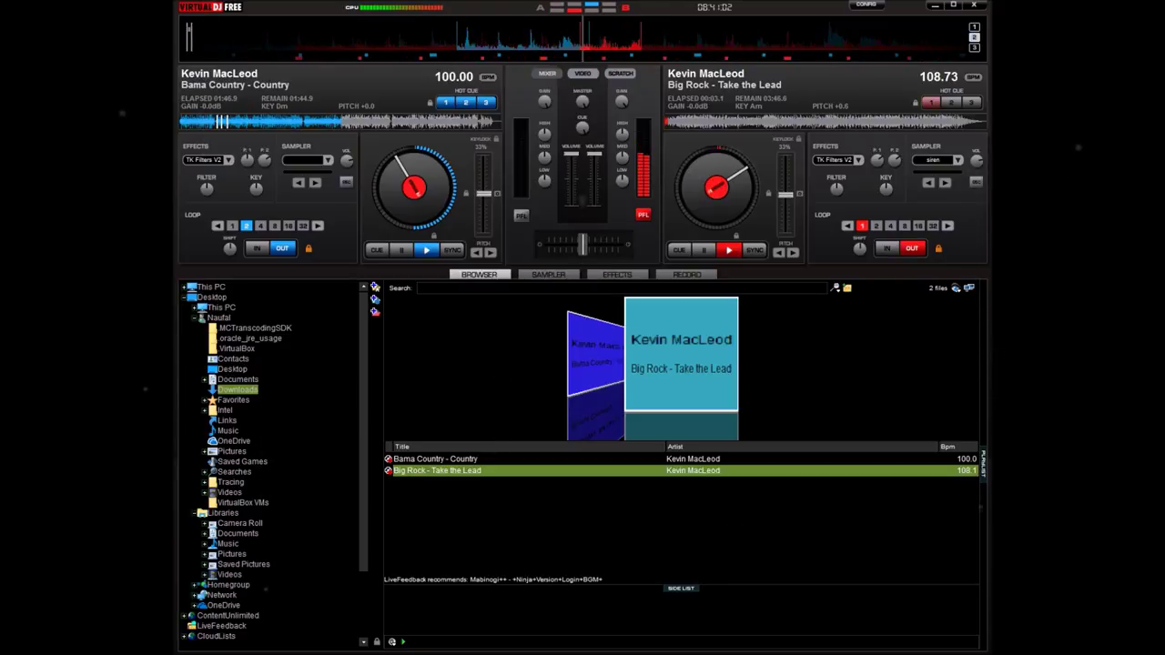
{"action": "left_click", "coordinate": [930, 103]}
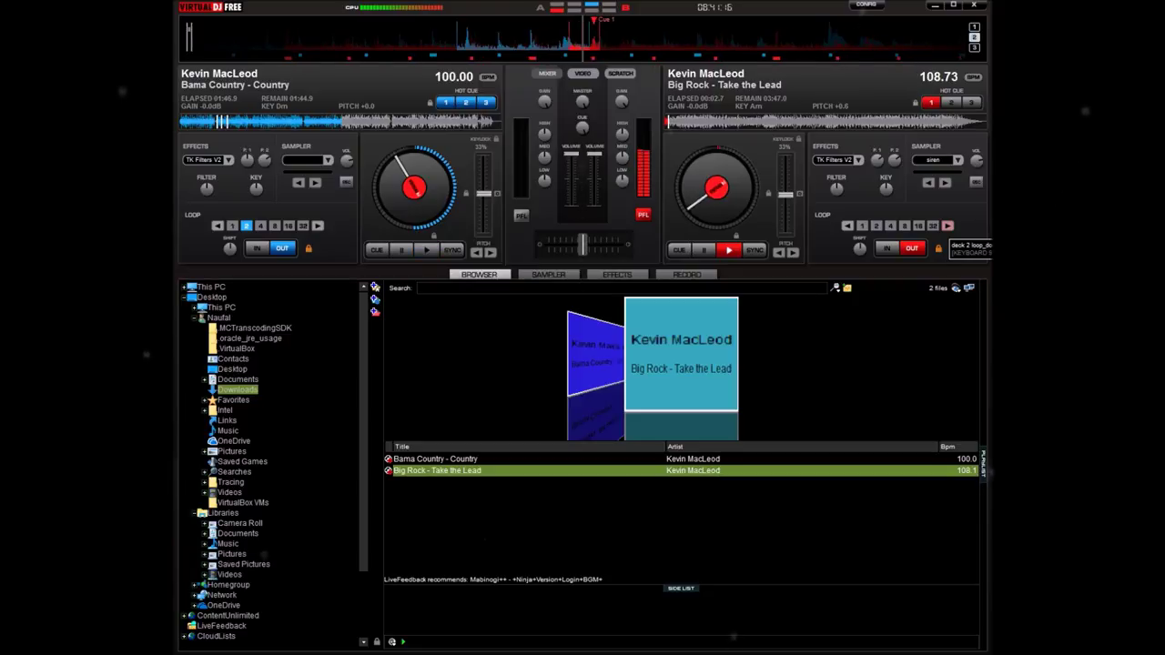
{"action": "left_click", "coordinate": [875, 226]}
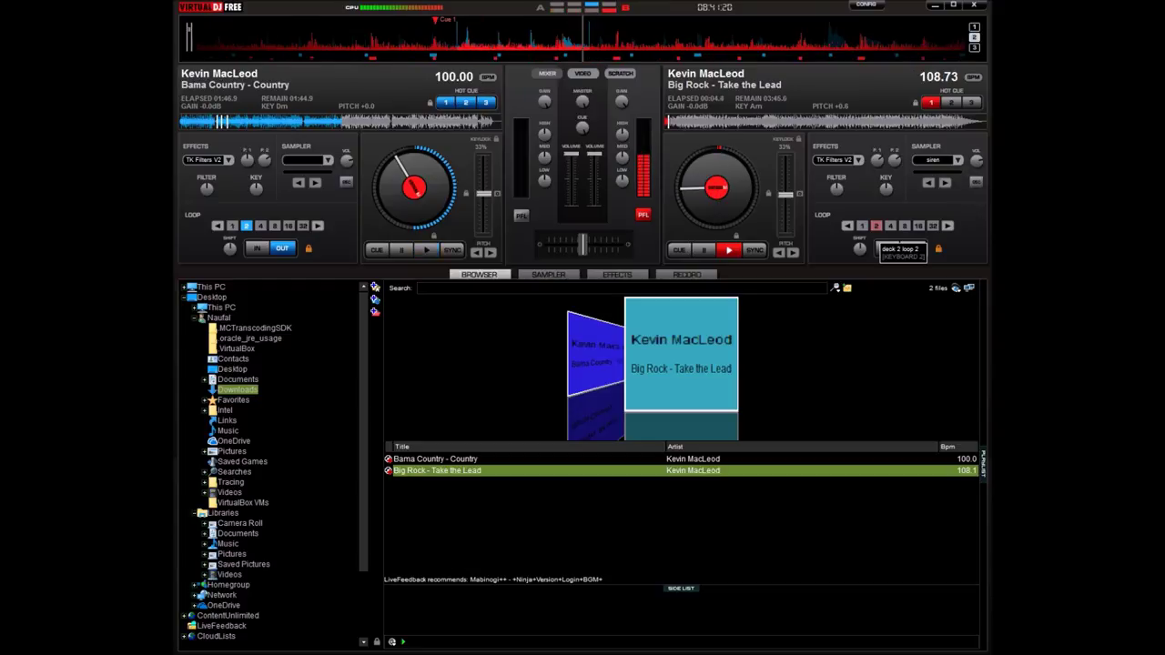
{"action": "key", "text": "2"}
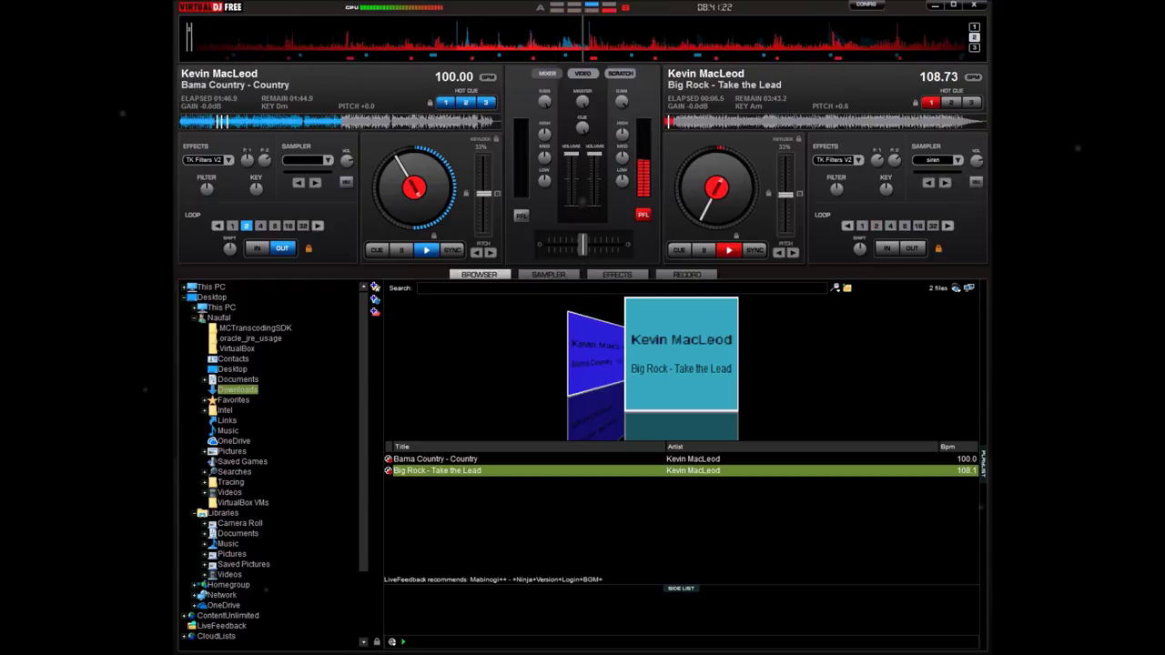
{"action": "key", "text": "4"}
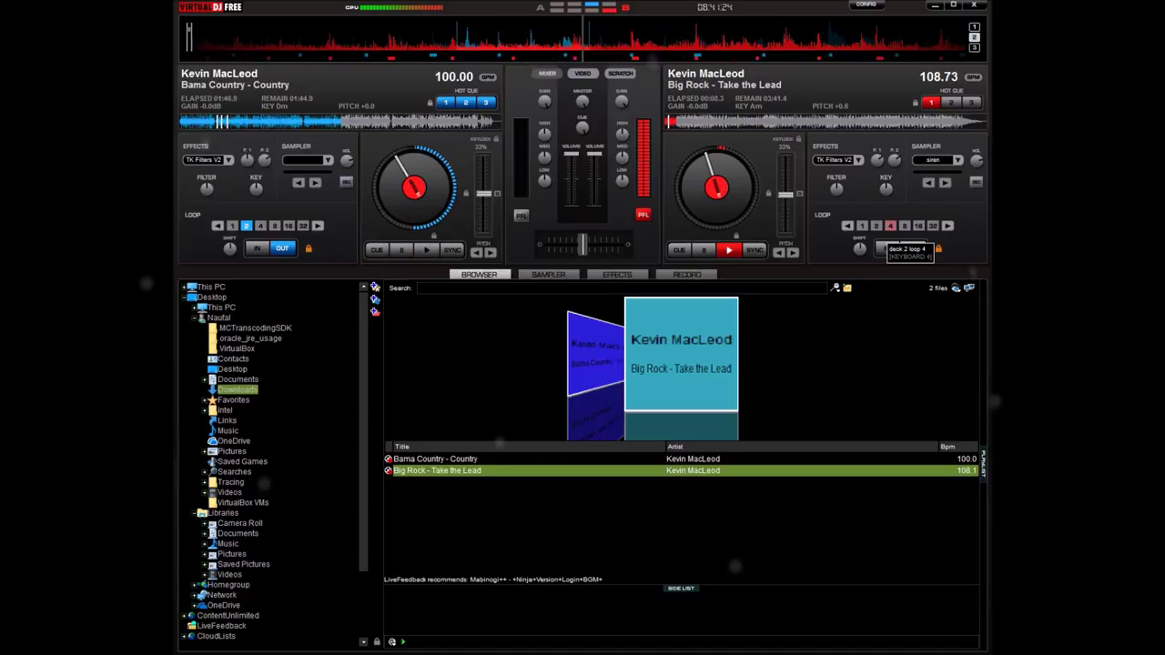
Lengthen the second deck's loop through 4 and 16 beats up to 32 beats
{"action": "left_click", "coordinate": [890, 225]}
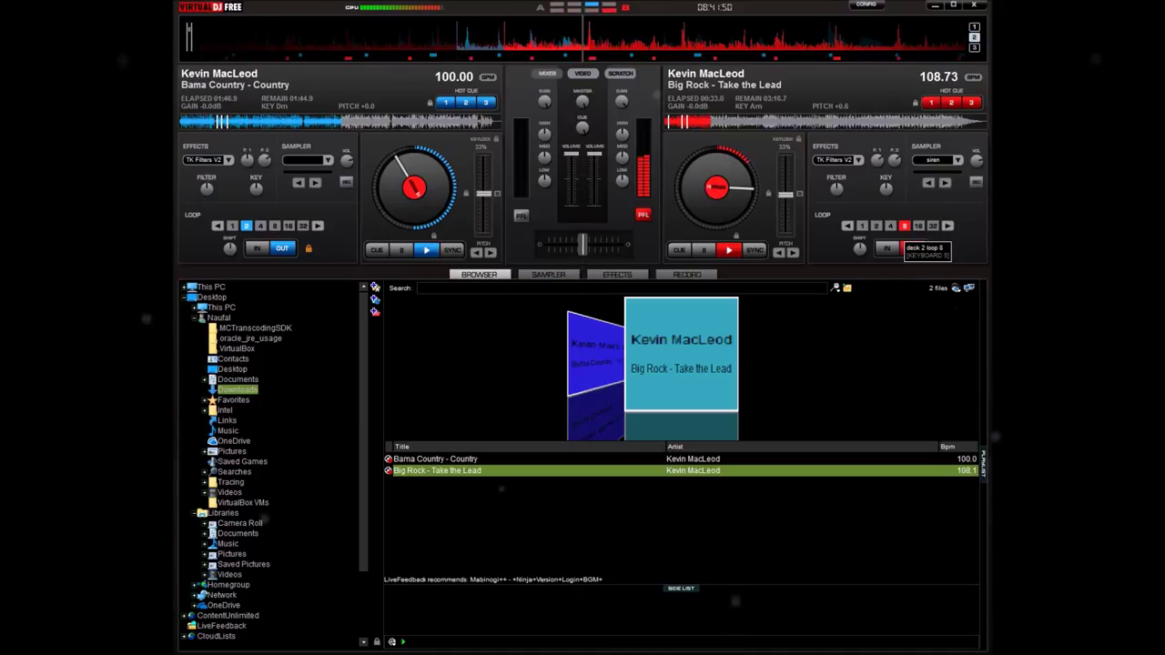
{"action": "left_click", "coordinate": [917, 225]}
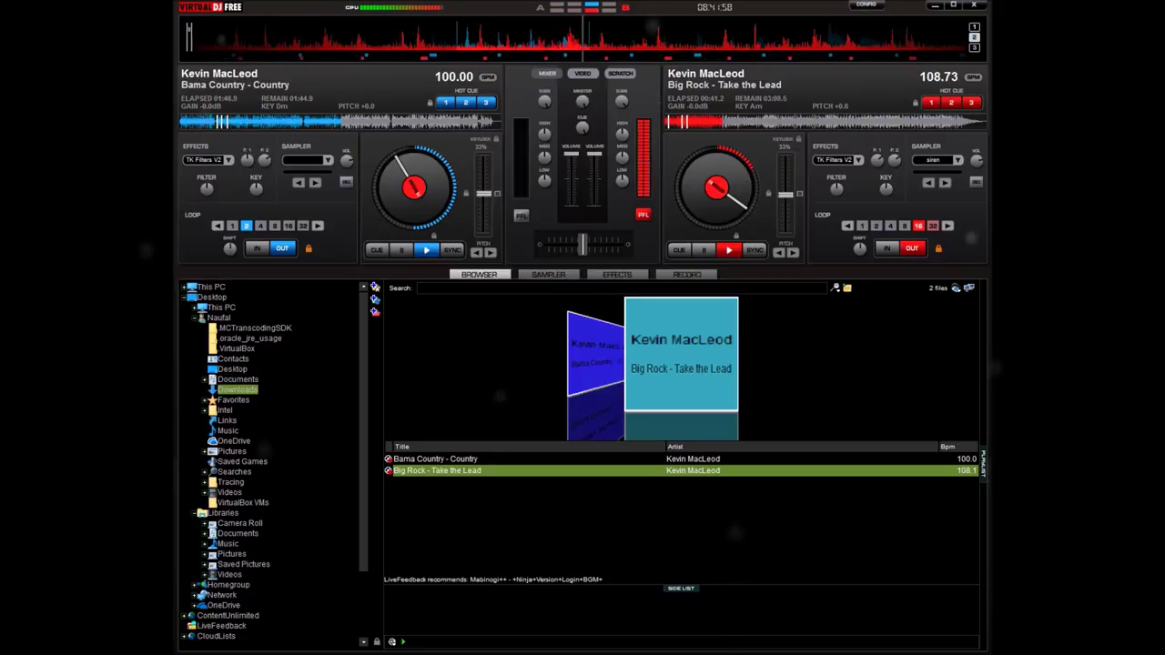
{"action": "key", "text": "7"}
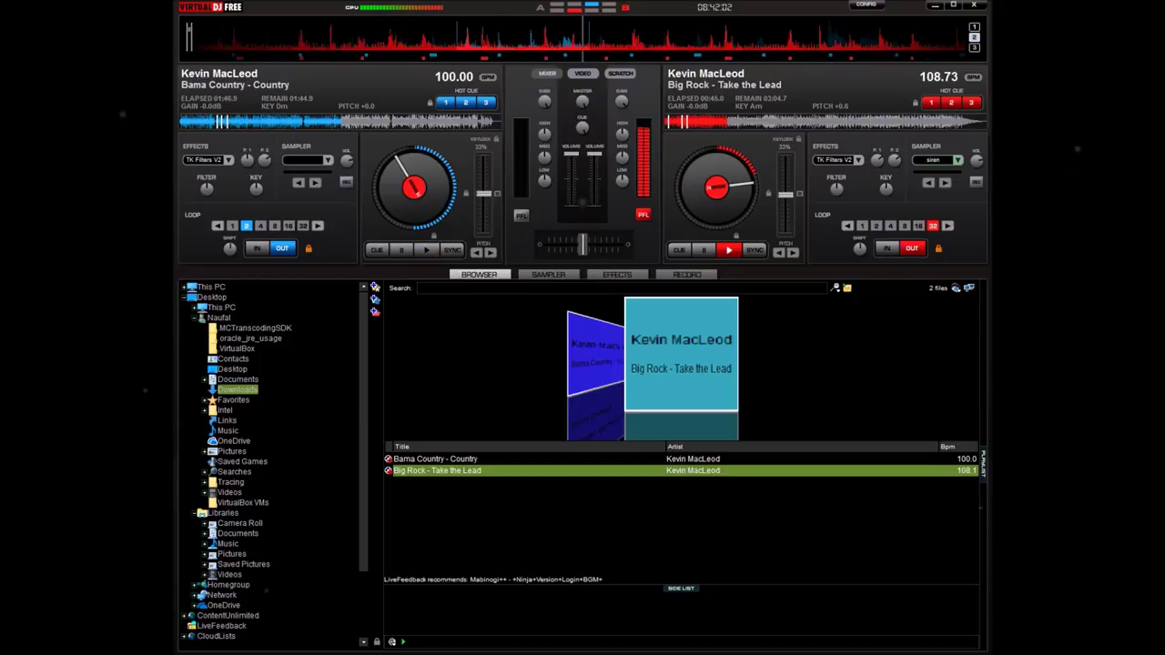
{"action": "key", "text": "F1"}
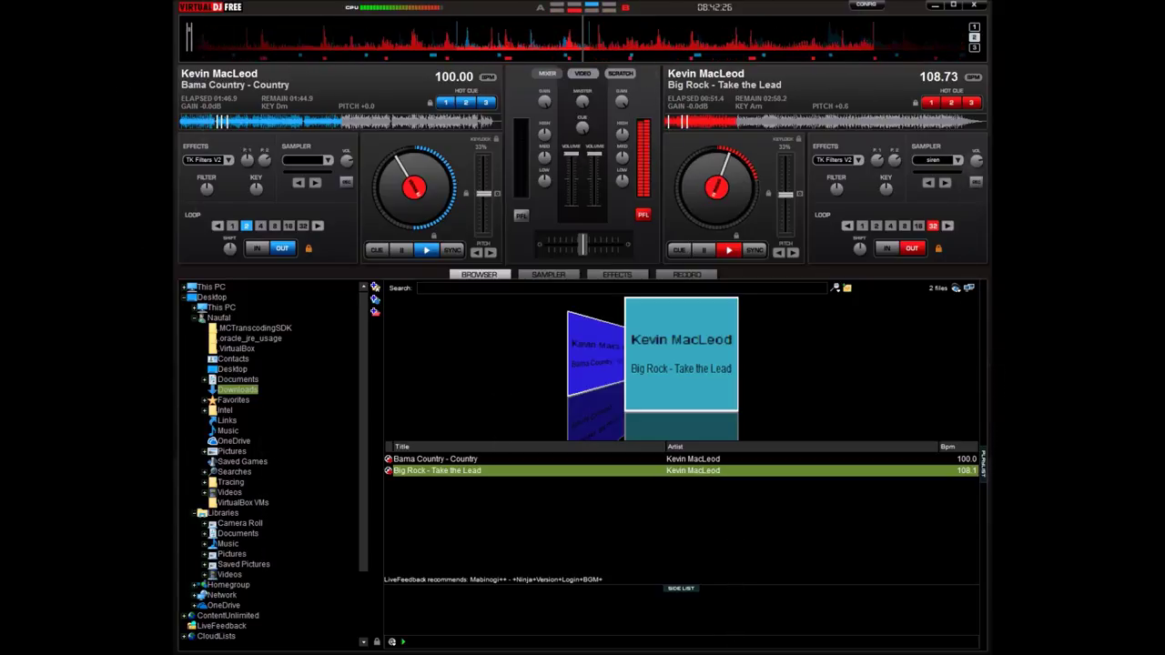
Try the dsp_WahWah effect on the second deck and change it to echo
{"action": "left_click", "coordinate": [858, 161]}
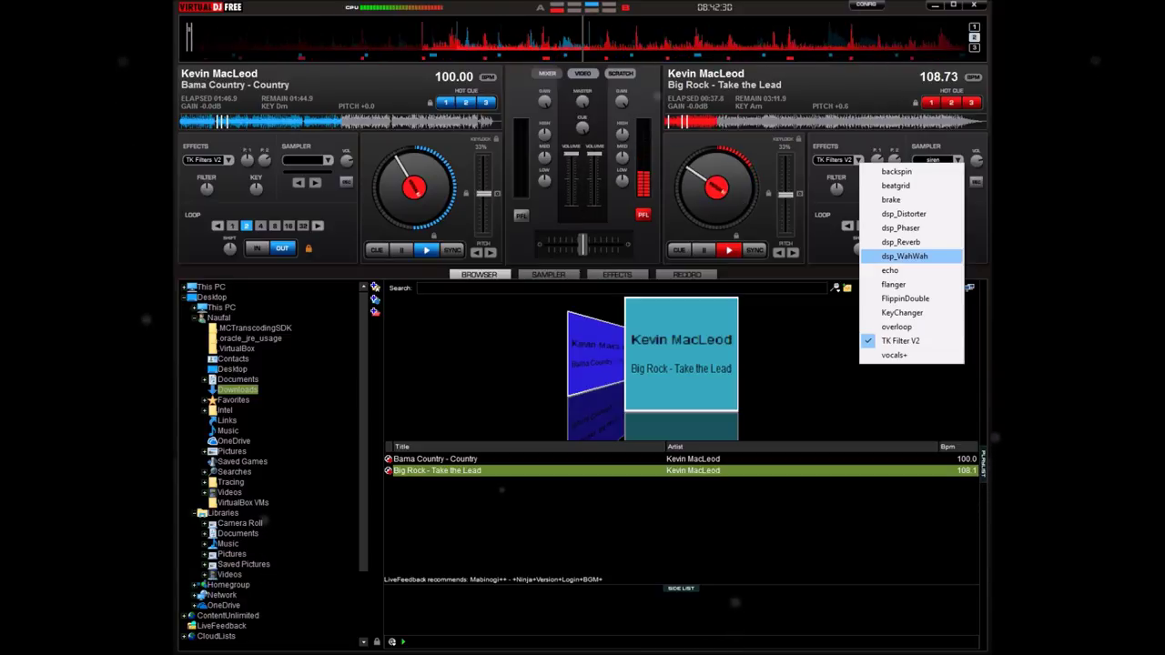
{"action": "left_click", "coordinate": [903, 256]}
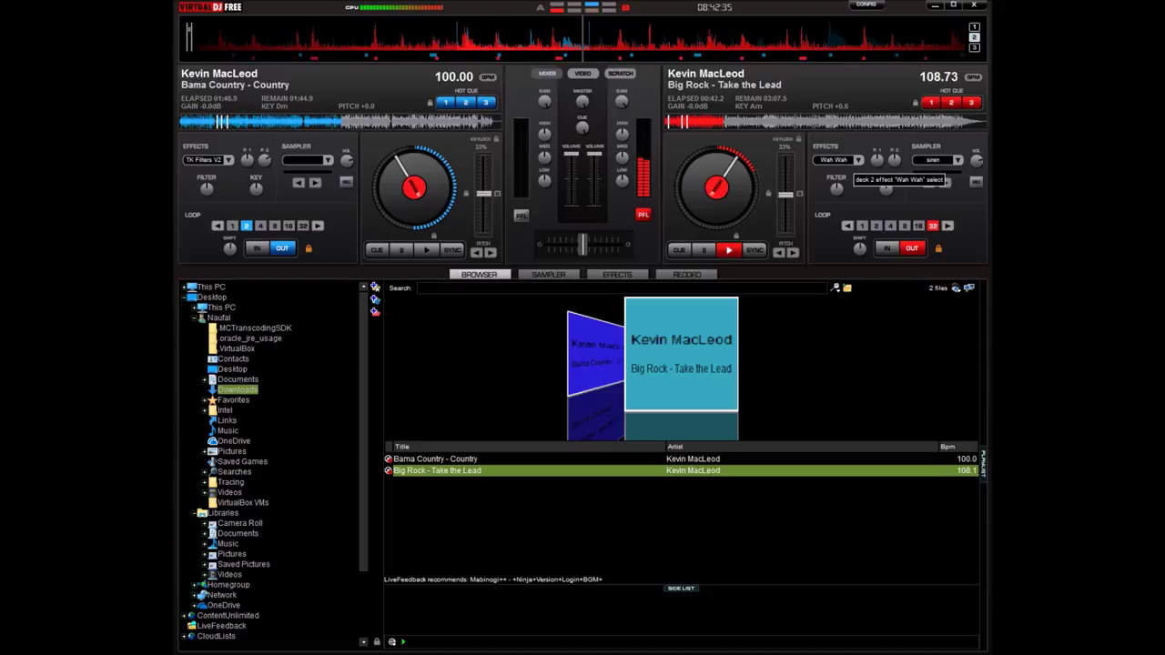
{"action": "left_click", "coordinate": [857, 160]}
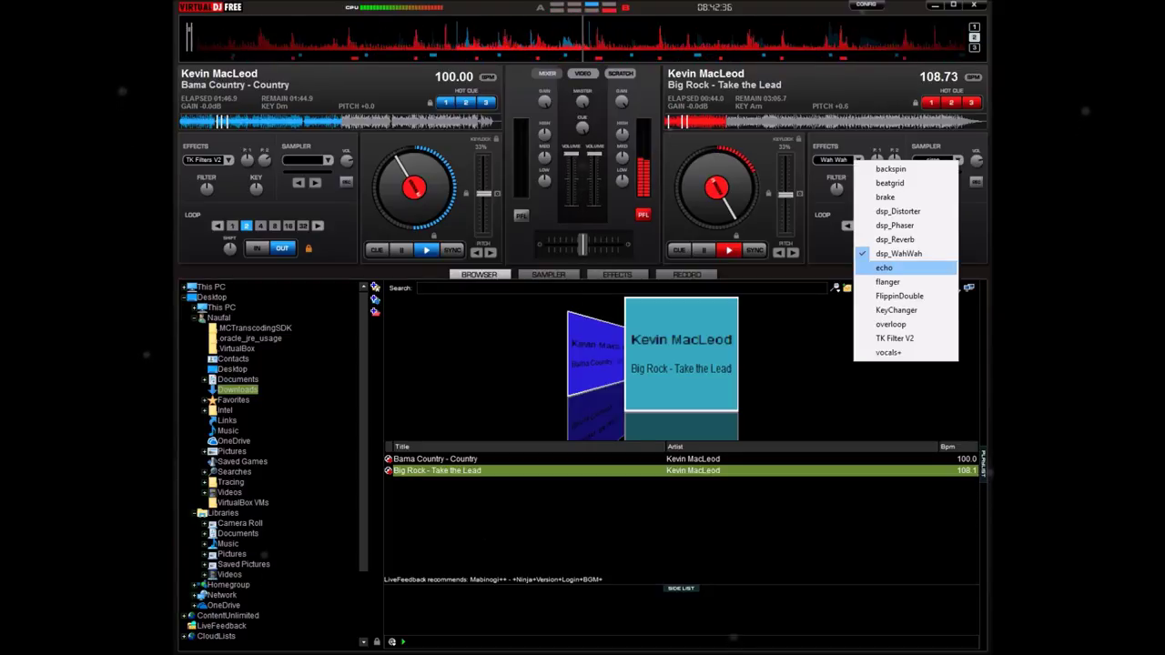
{"action": "left_click", "coordinate": [884, 268]}
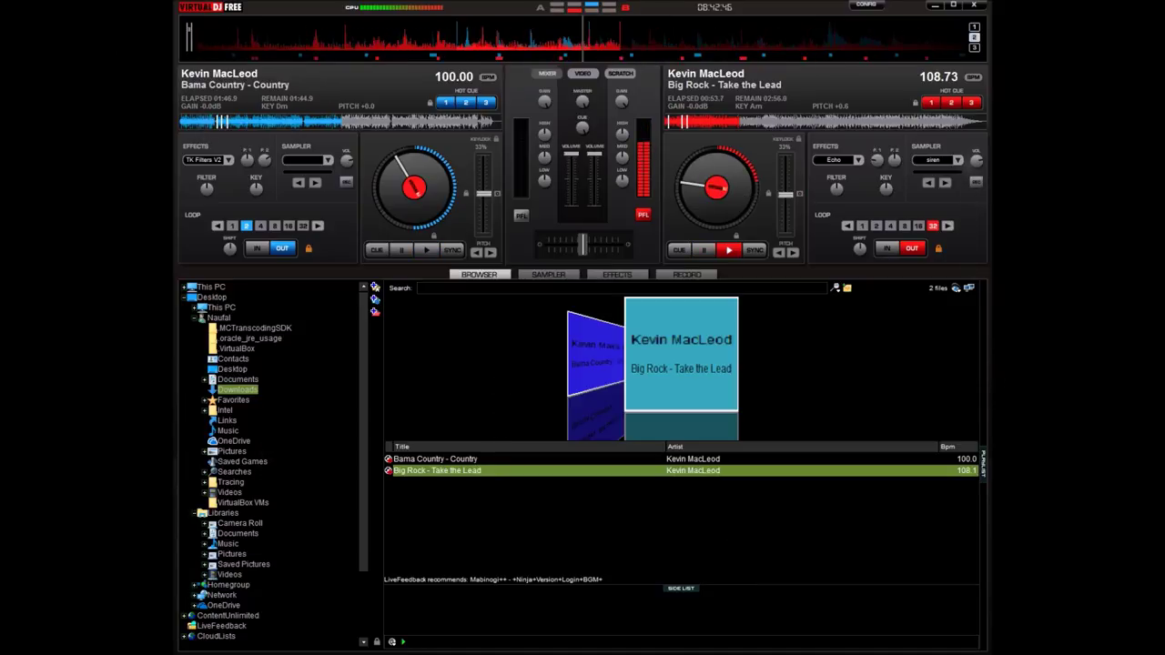
Raise the second deck's pitch to about +27.8% and bring it back down to about -0.6%
{"action": "left_click_drag", "start_coordinate": [785, 194], "coordinate": [785, 224]}
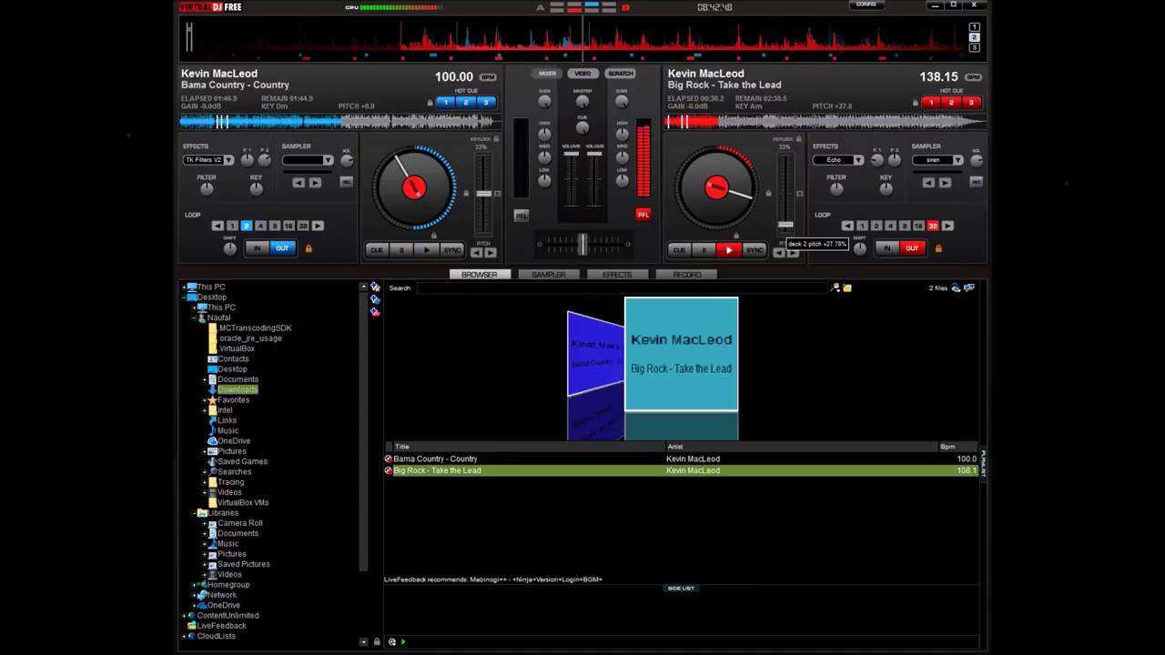
{"action": "key", "text": "space"}
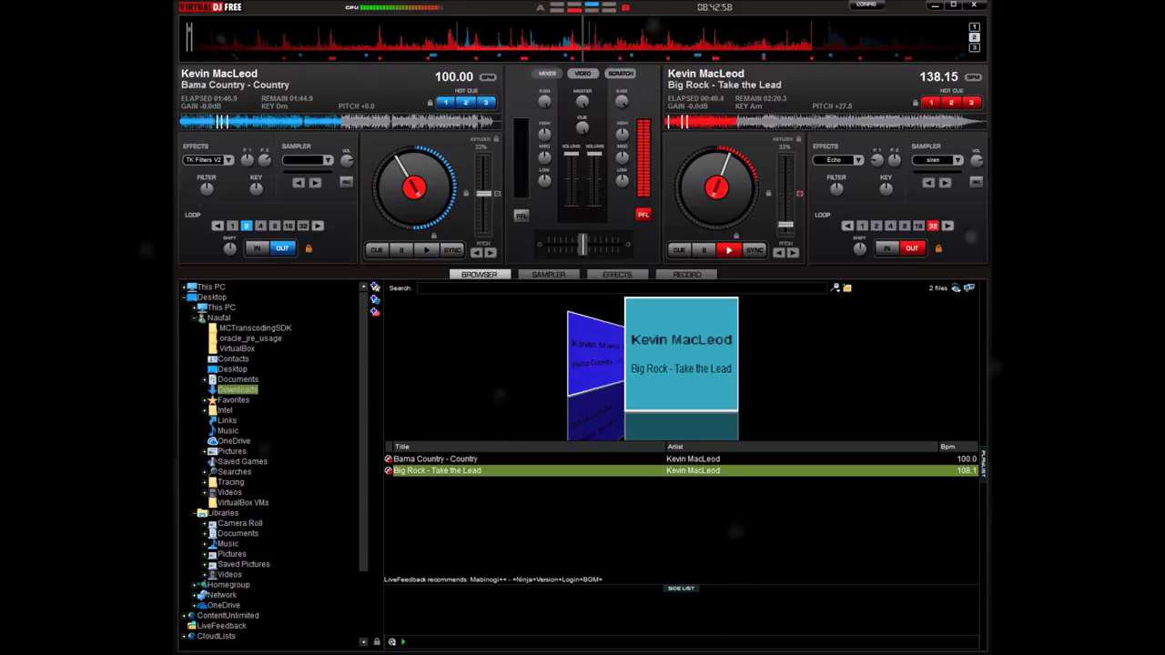
{"action": "key", "text": "space"}
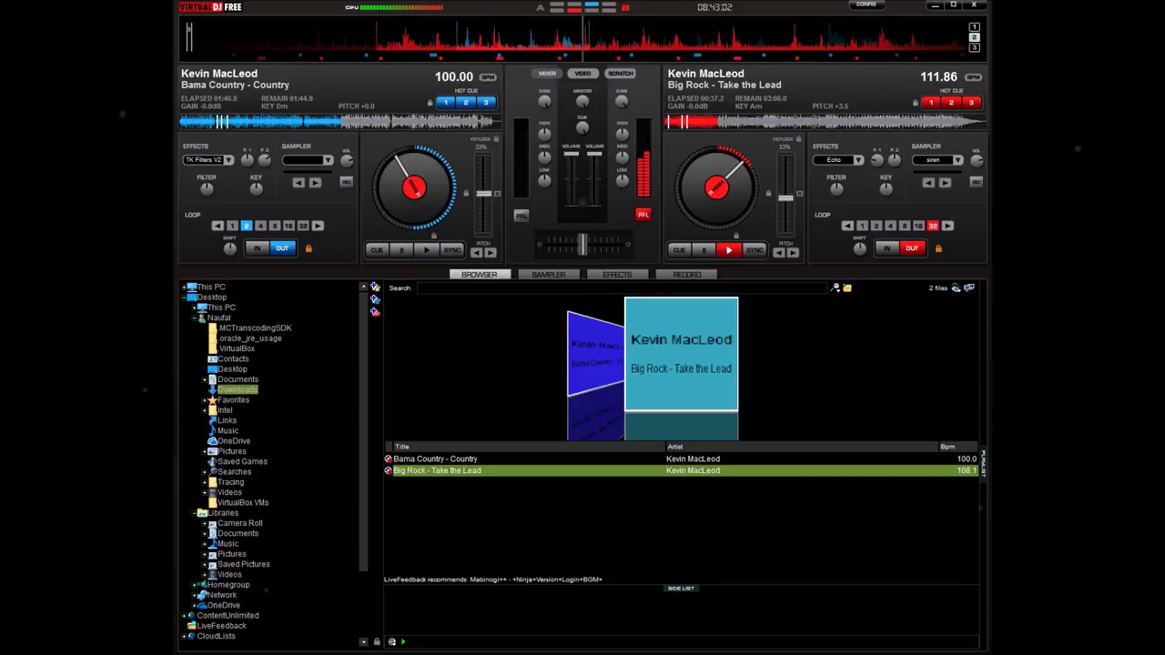
{"action": "left_click_drag", "start_coordinate": [785, 197], "coordinate": [785, 193]}
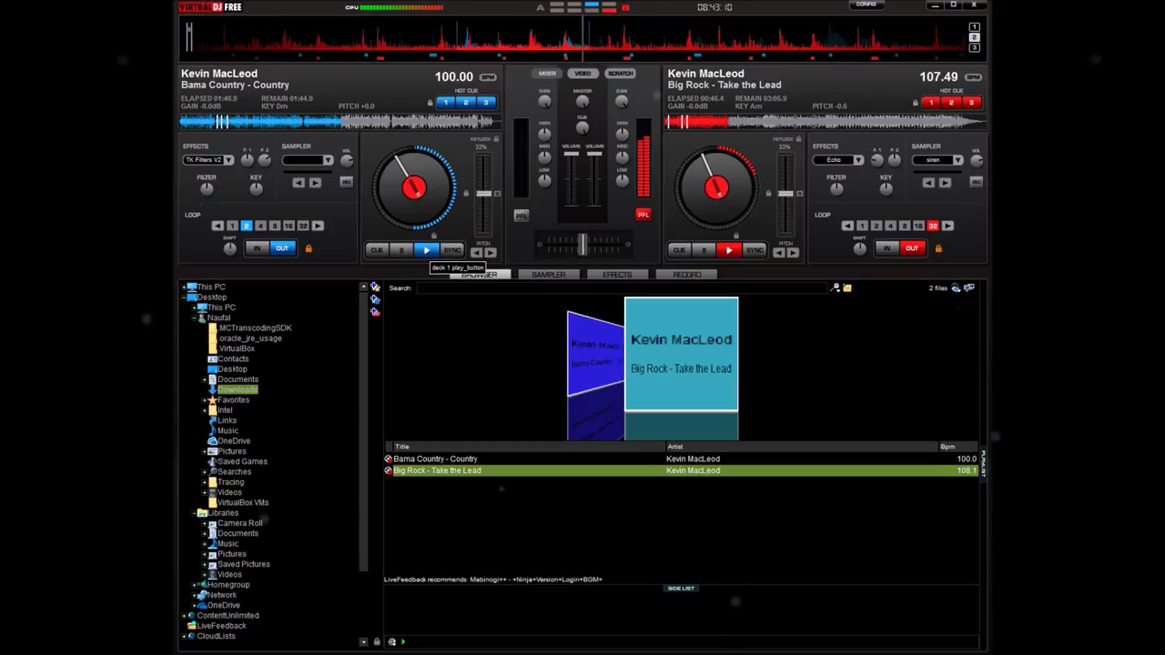
Start playback on the first deck and set its loop length to 8 beats
{"action": "left_click", "coordinate": [427, 249]}
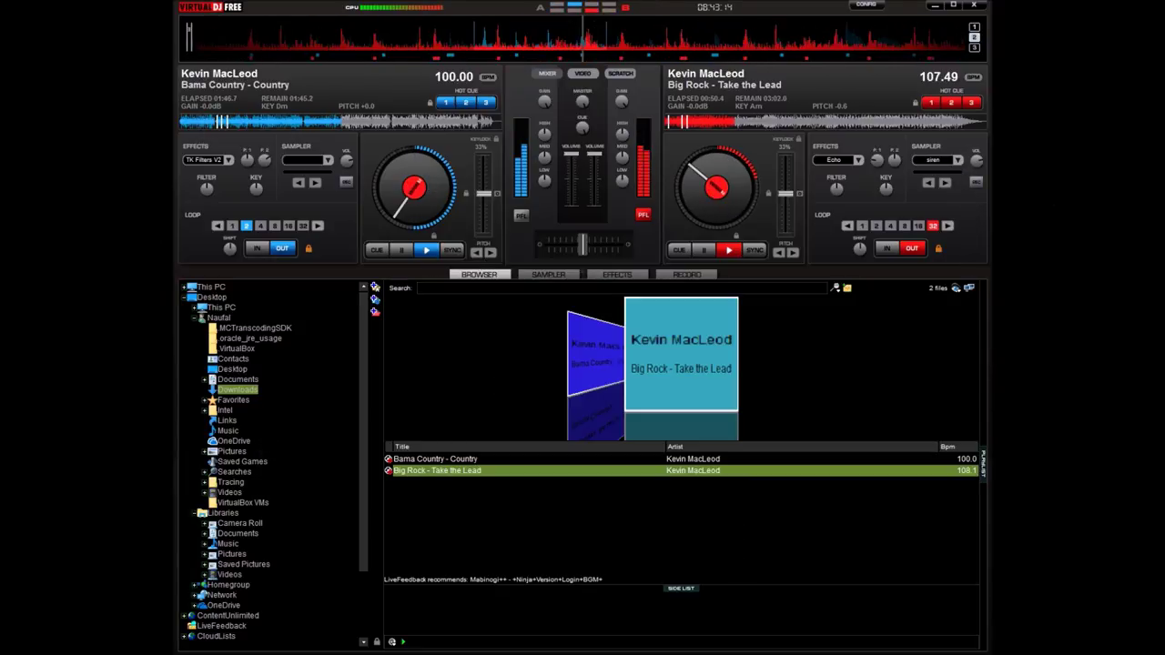
{"action": "left_click", "coordinate": [273, 225]}
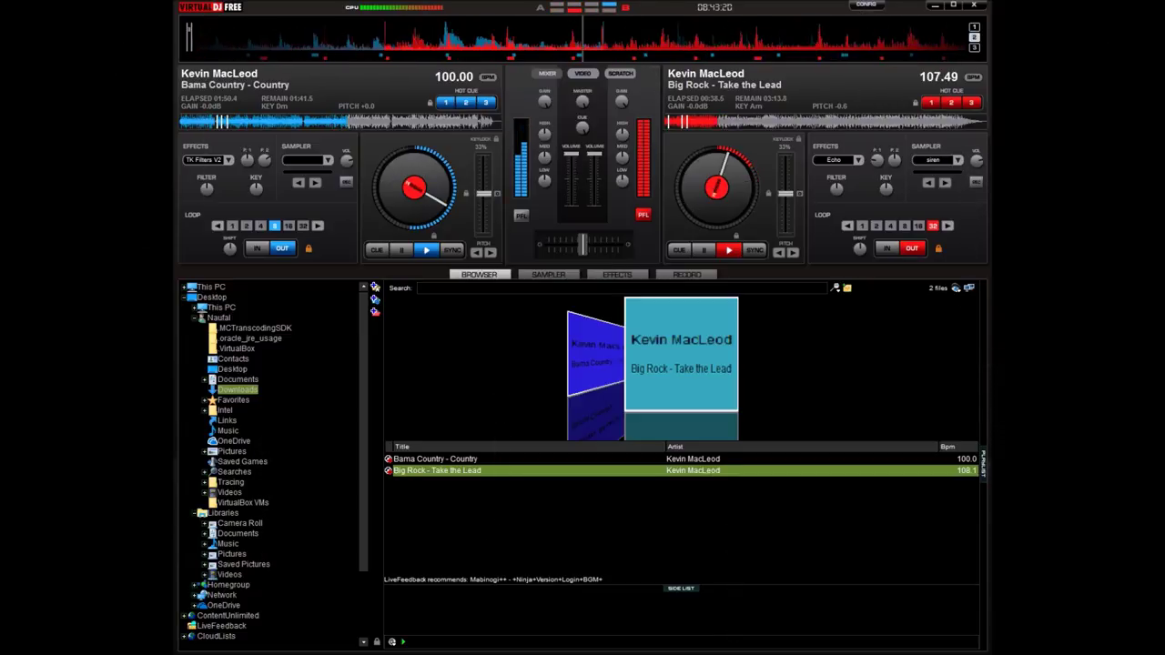
Try pitches of +26.0% on the first deck and +30.1% on the second, returning them to about +1.1% and 0%
{"action": "left_click_drag", "start_coordinate": [483, 193], "coordinate": [483, 224]}
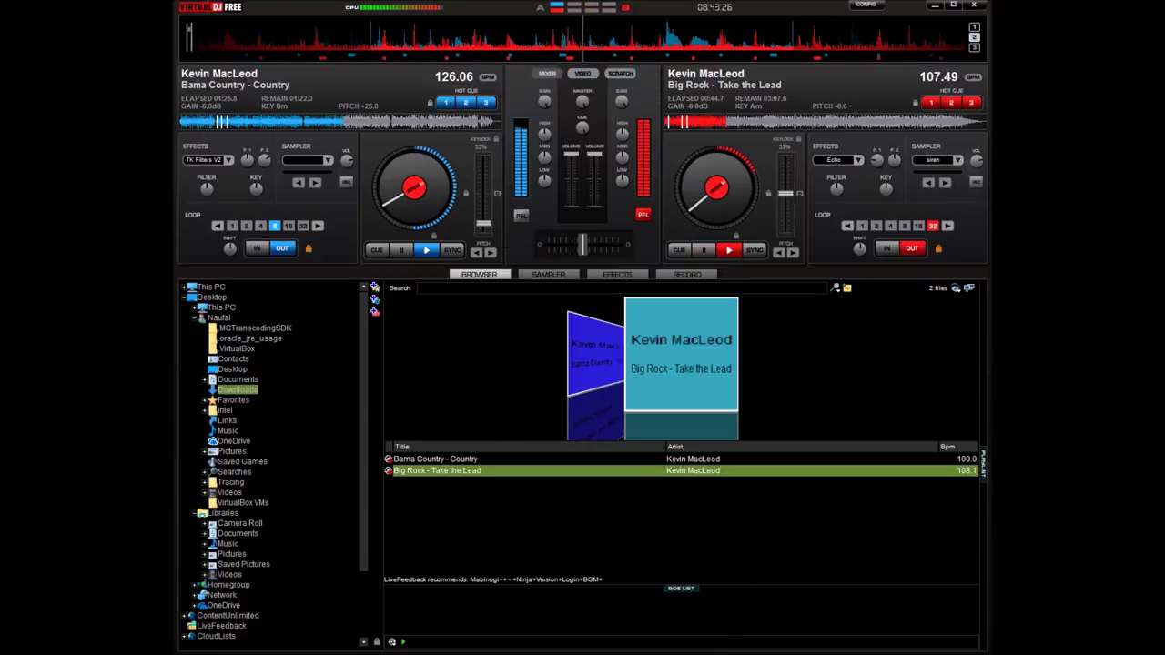
{"action": "left_click_drag", "start_coordinate": [786, 193], "coordinate": [785, 227]}
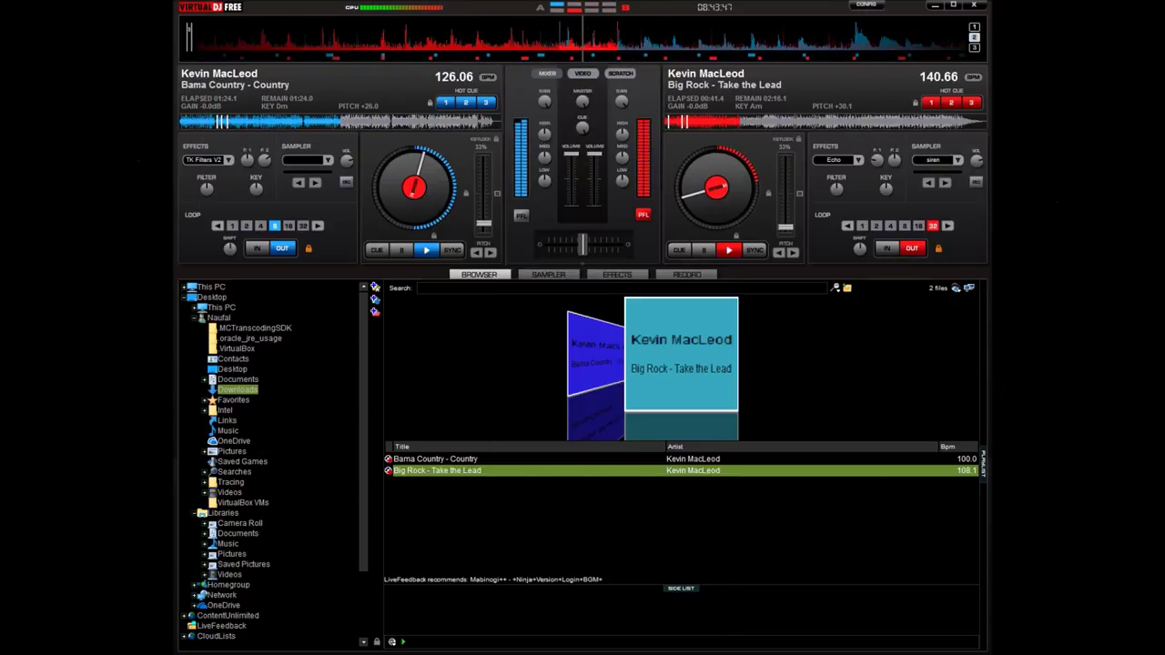
{"action": "left_click_drag", "start_coordinate": [785, 228], "coordinate": [786, 194]}
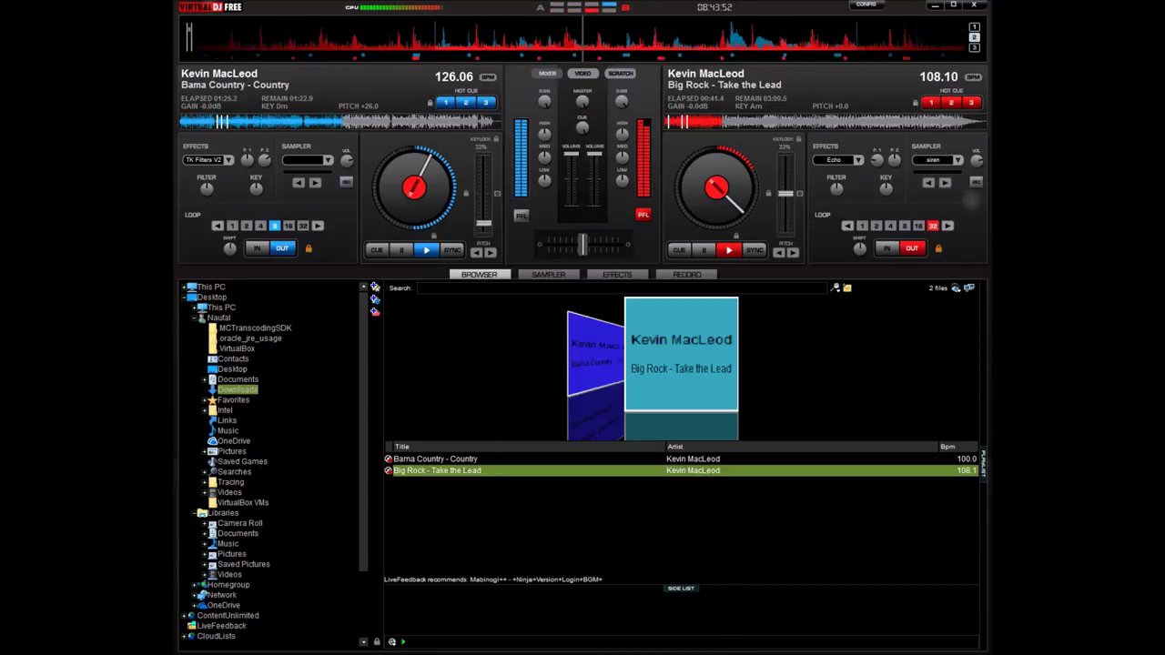
{"action": "left_click_drag", "start_coordinate": [484, 223], "coordinate": [483, 195]}
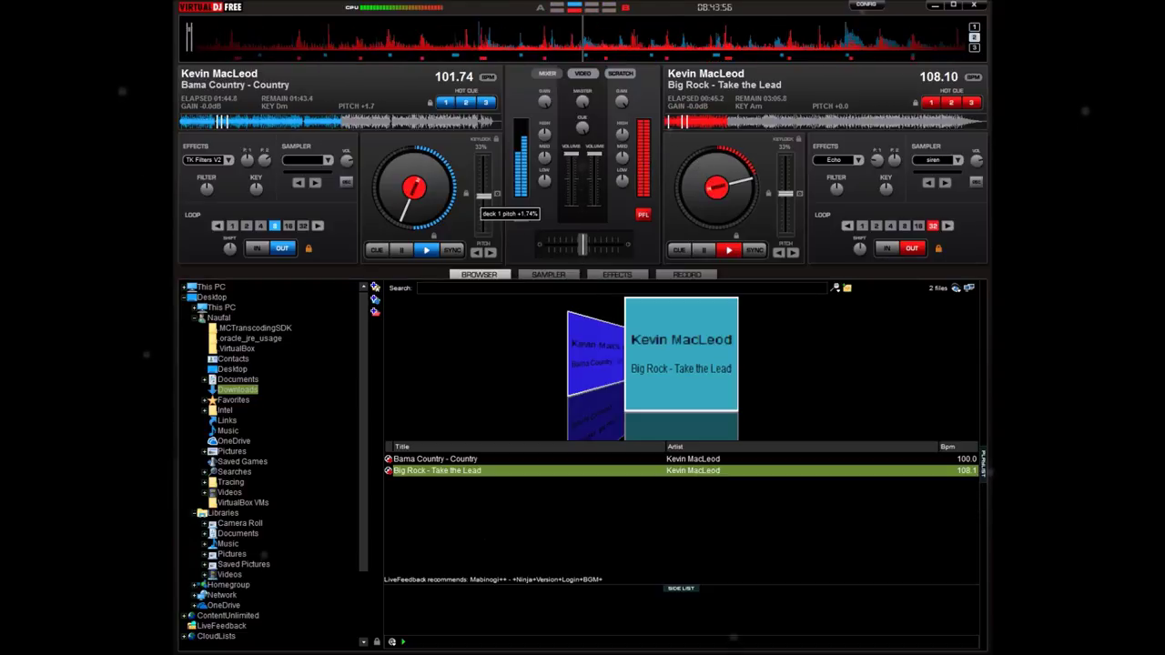
{"action": "left_click_drag", "start_coordinate": [483, 195], "coordinate": [483, 191]}
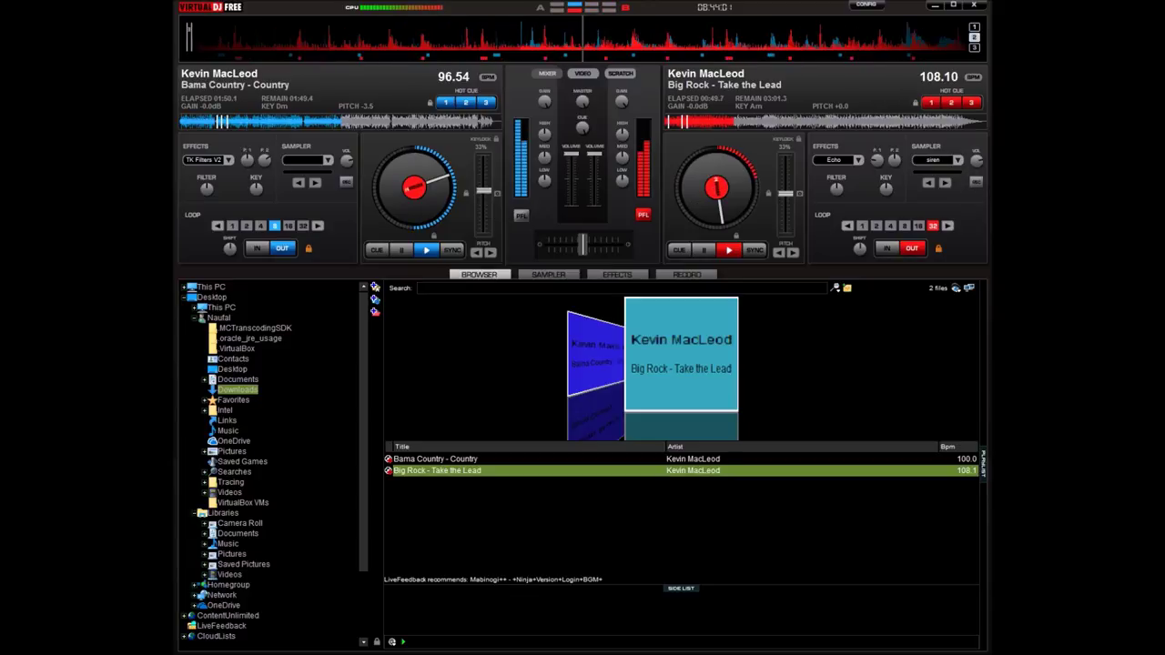
{"action": "left_click_drag", "start_coordinate": [483, 190], "coordinate": [483, 195]}
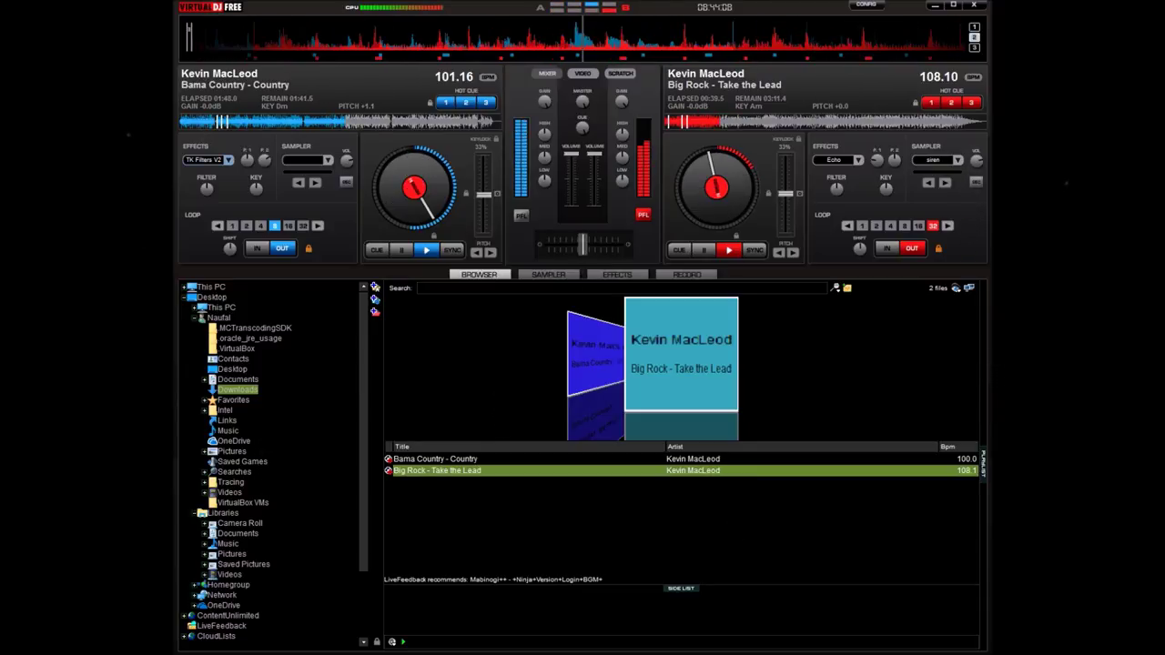
Select the echo effect for the first deck and toggle the second deck's echo effect
{"action": "left_click", "coordinate": [228, 159]}
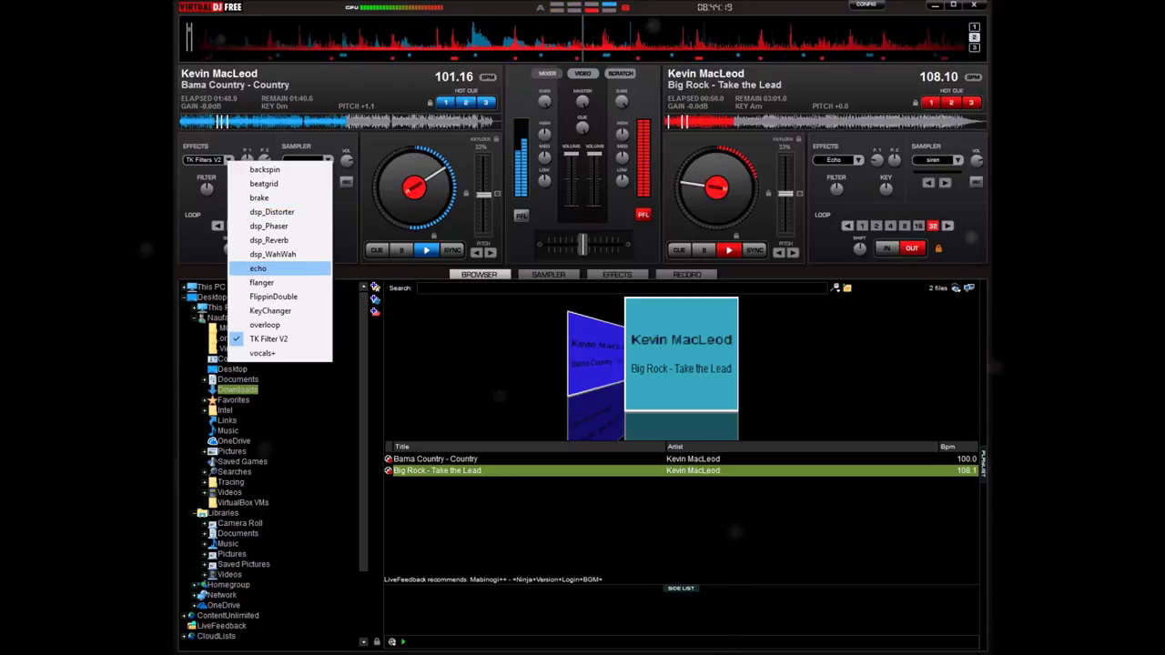
{"action": "left_click", "coordinate": [258, 269]}
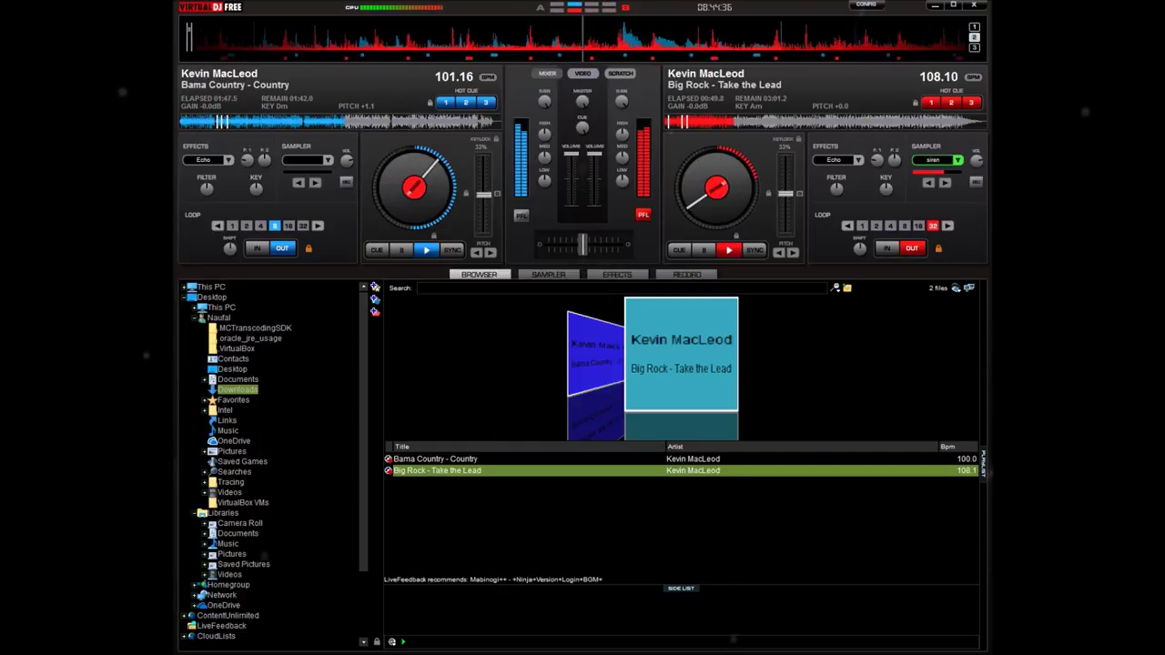
{"action": "left_click", "coordinate": [857, 160]}
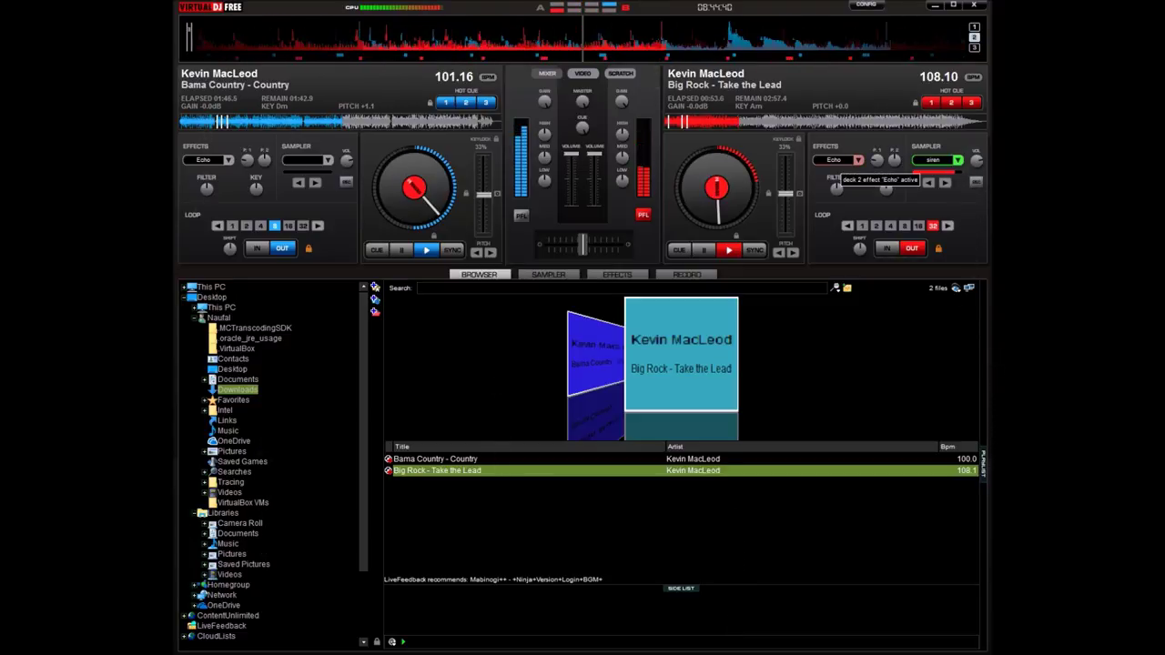
{"action": "left_click", "coordinate": [842, 160]}
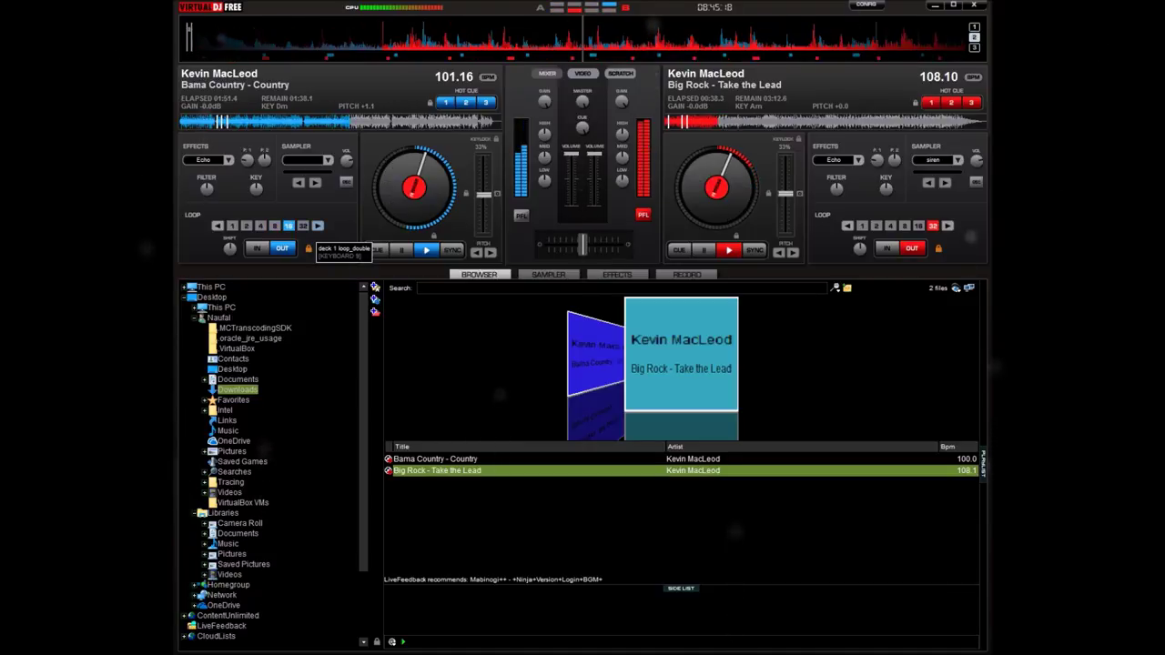
Double the first deck's loop length to 32 beats and select the brake effect for the second deck
{"action": "left_click", "coordinate": [316, 225]}
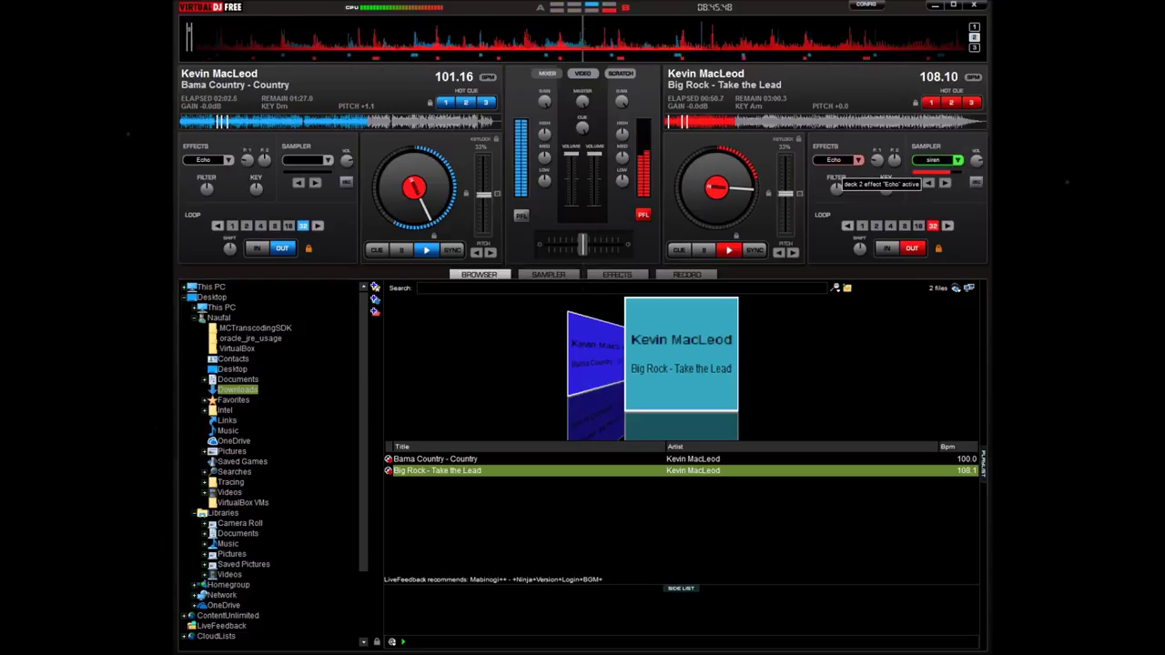
{"action": "left_click", "coordinate": [858, 160]}
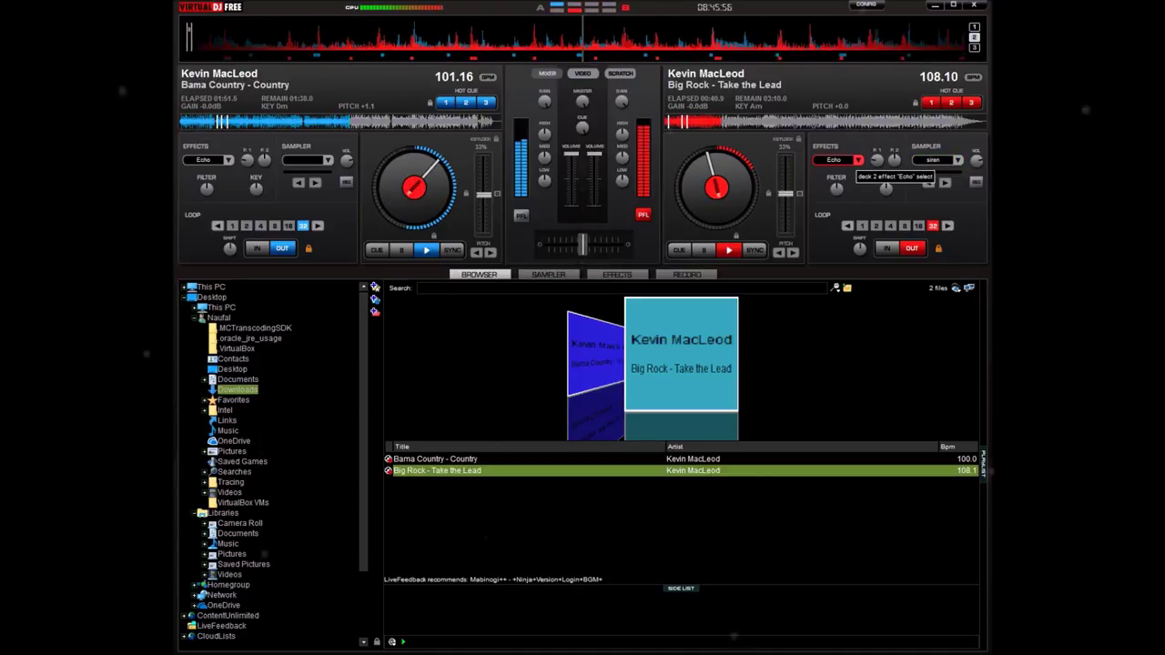
{"action": "left_click", "coordinate": [856, 159]}
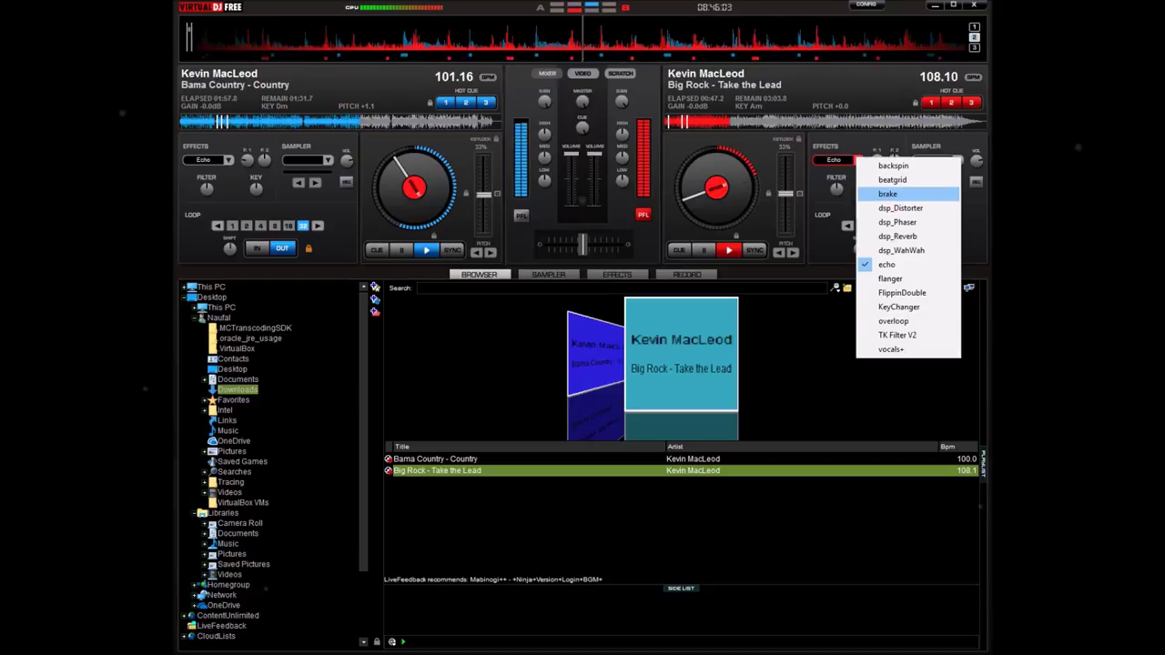
{"action": "left_click", "coordinate": [887, 193]}
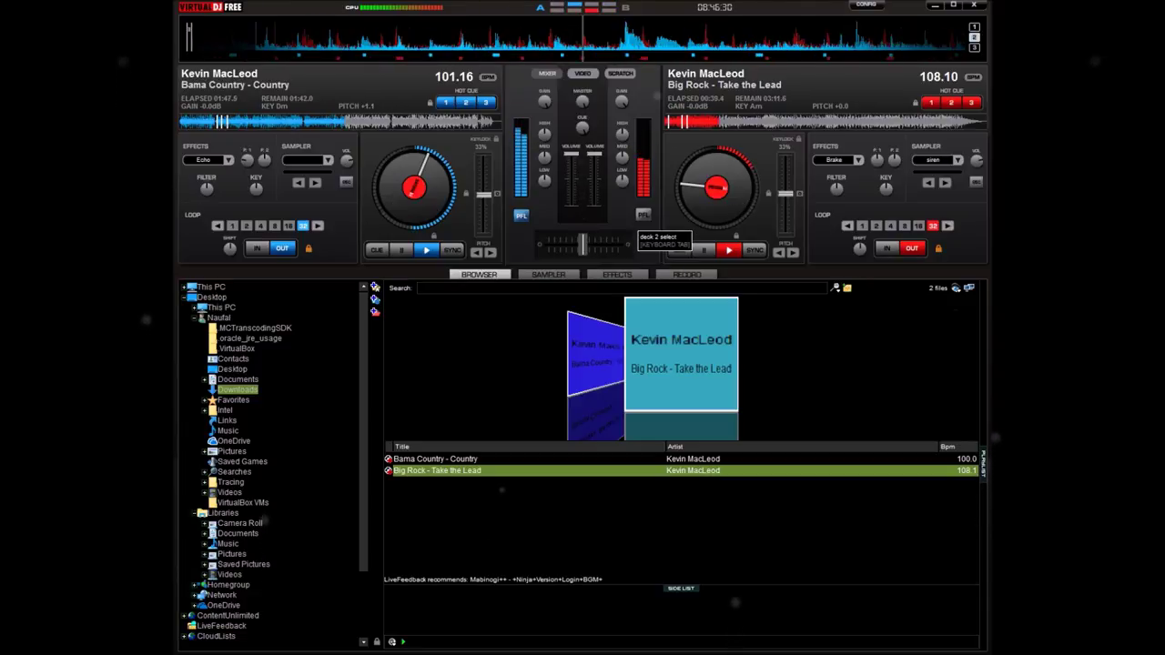
Select the second deck, lower both decks' pitch to about -27.2%, and raise the first deck's pitch to about +30.7%
{"action": "left_click", "coordinate": [643, 214]}
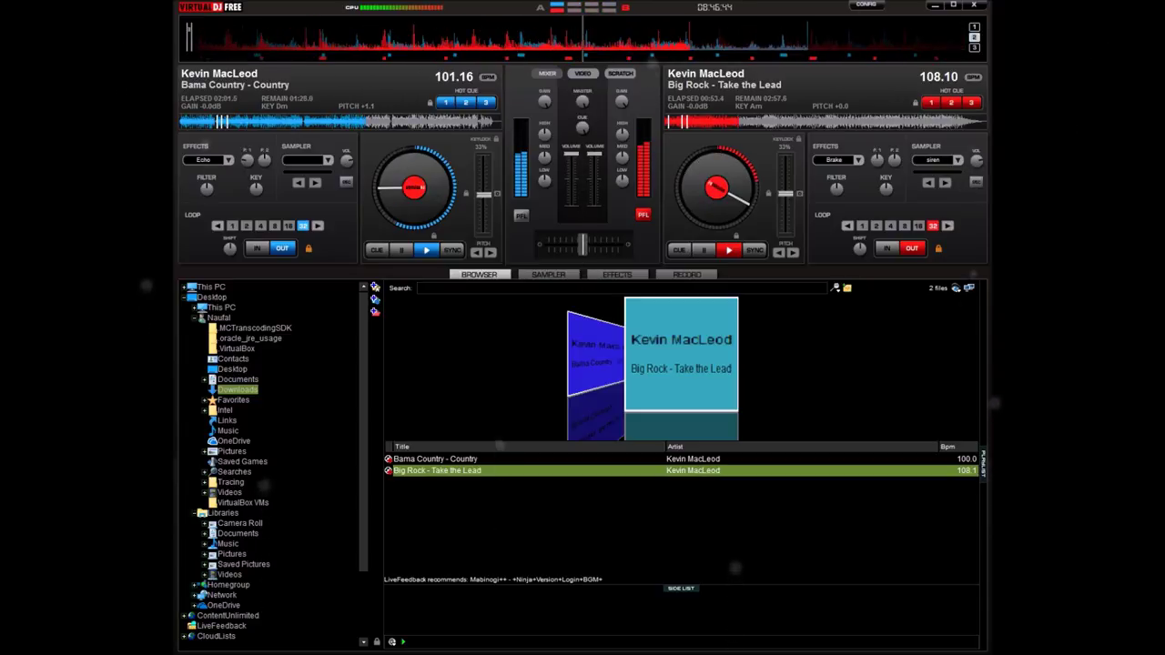
{"action": "left_click_drag", "start_coordinate": [483, 193], "coordinate": [483, 162]}
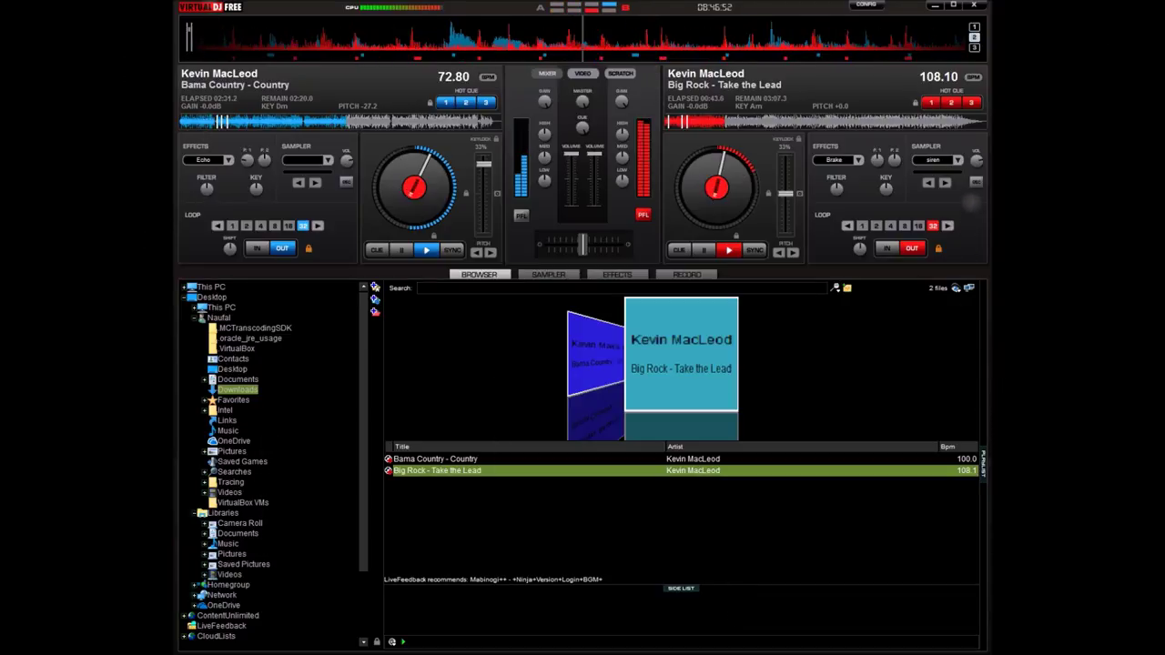
{"action": "left_click_drag", "start_coordinate": [785, 193], "coordinate": [779, 241]}
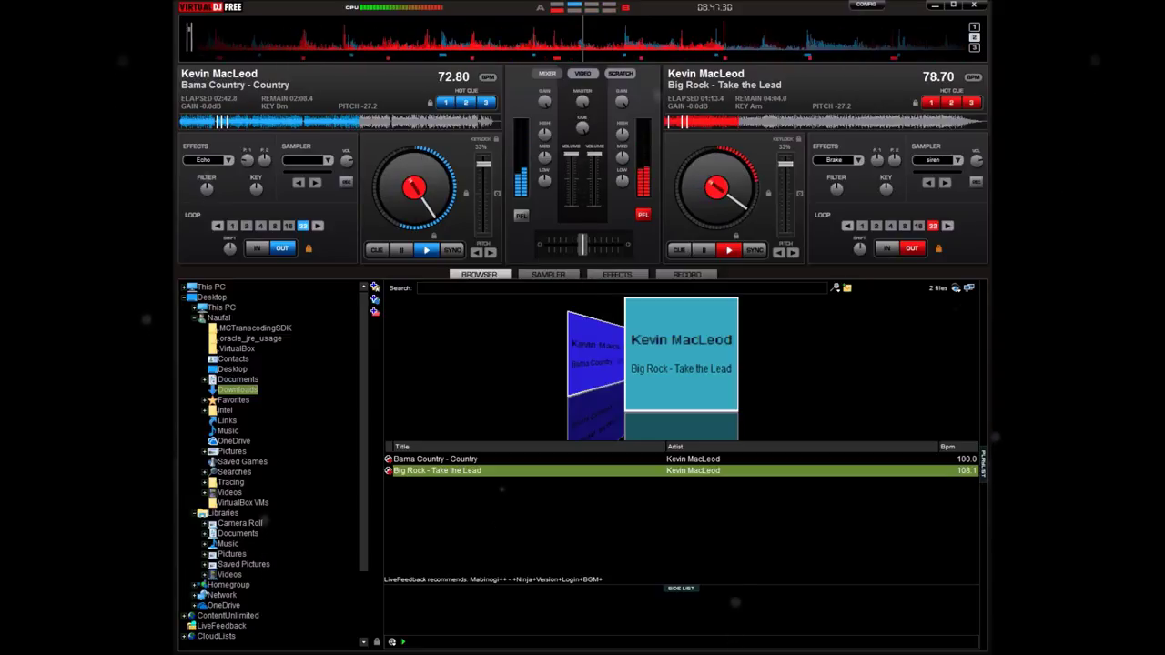
{"action": "left_click_drag", "start_coordinate": [483, 163], "coordinate": [483, 229]}
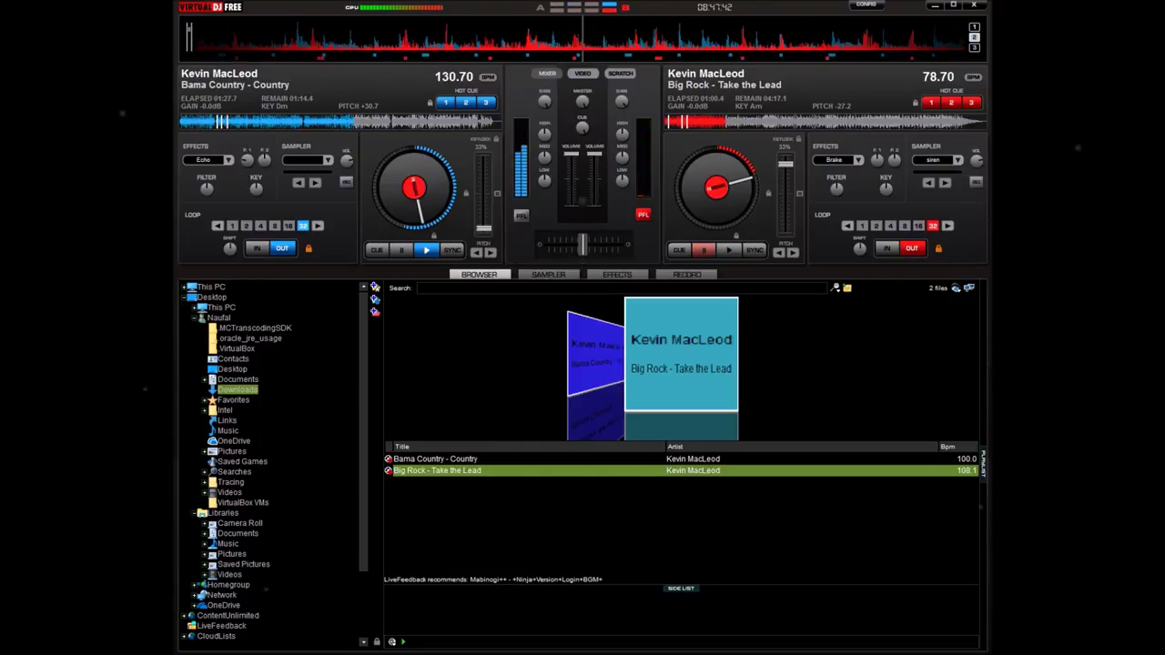
{"action": "left_click", "coordinate": [976, 182]}
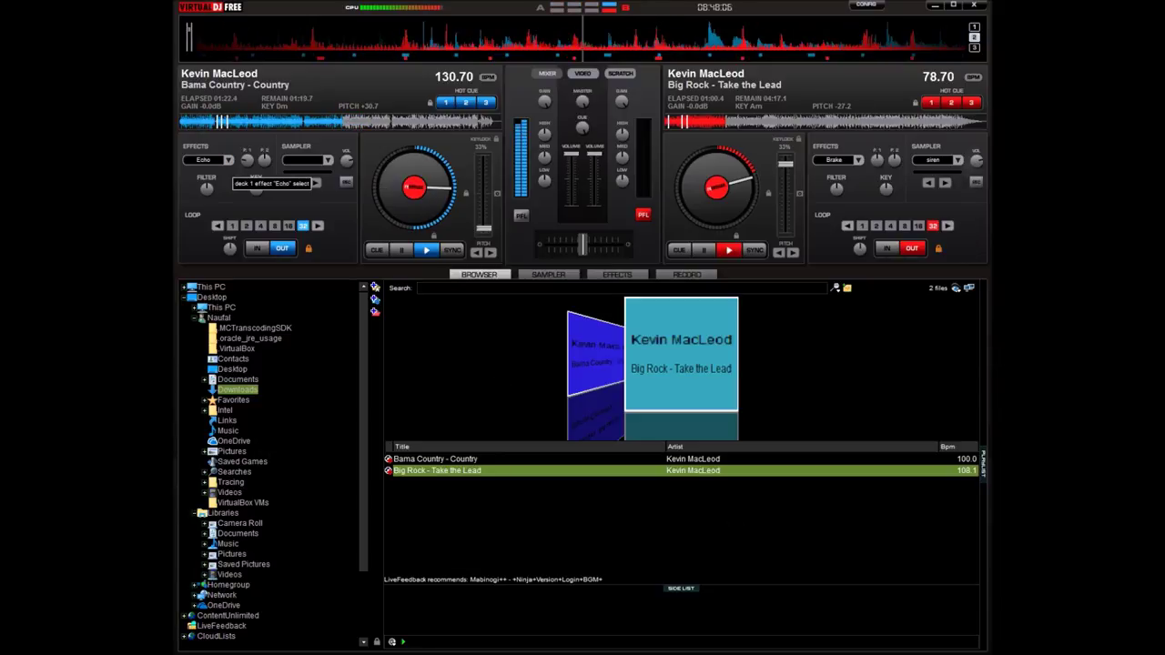
Try the overloop effect on the first deck and switch it to TK Filter V2
{"action": "left_click", "coordinate": [228, 161]}
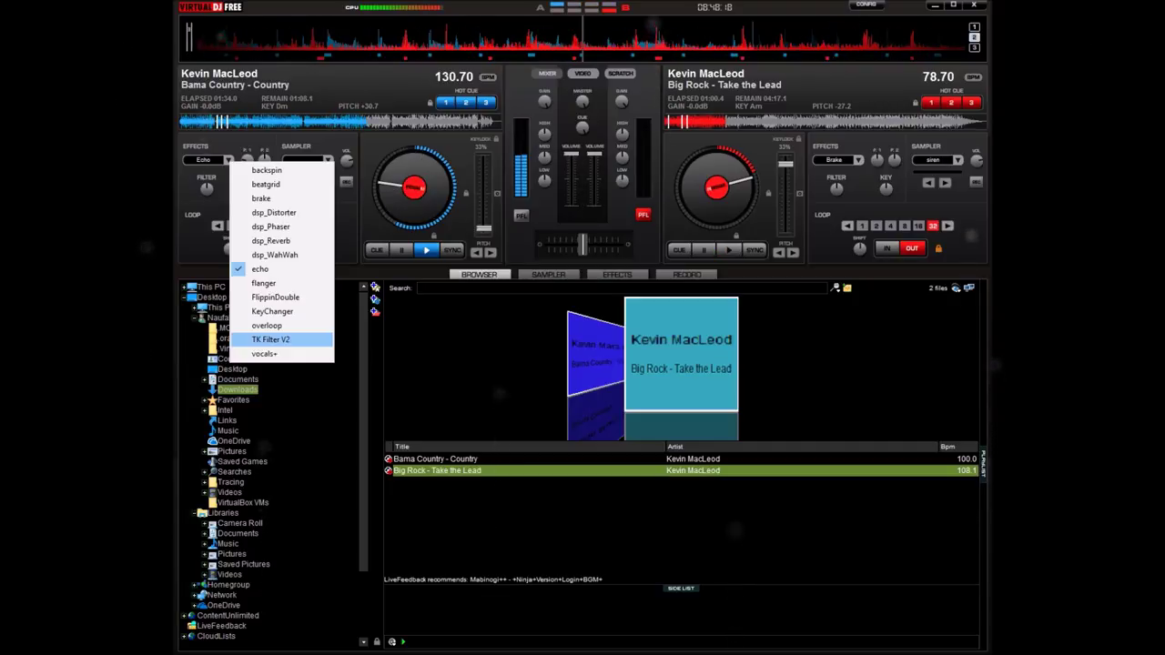
{"action": "left_click", "coordinate": [266, 325]}
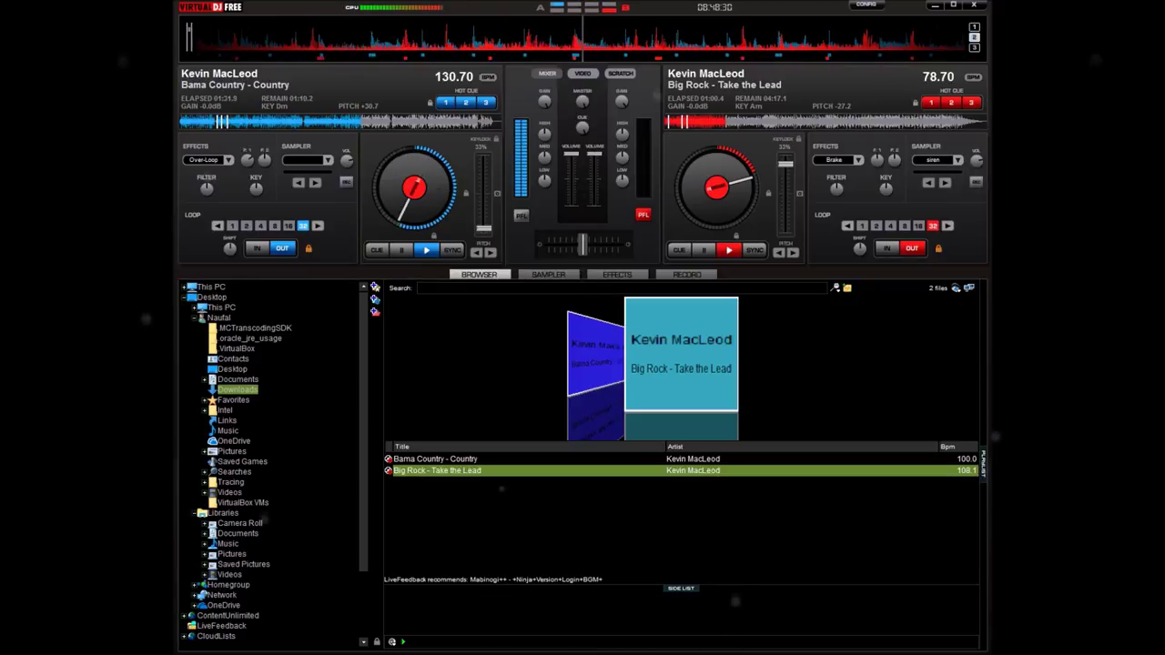
{"action": "left_click", "coordinate": [228, 159]}
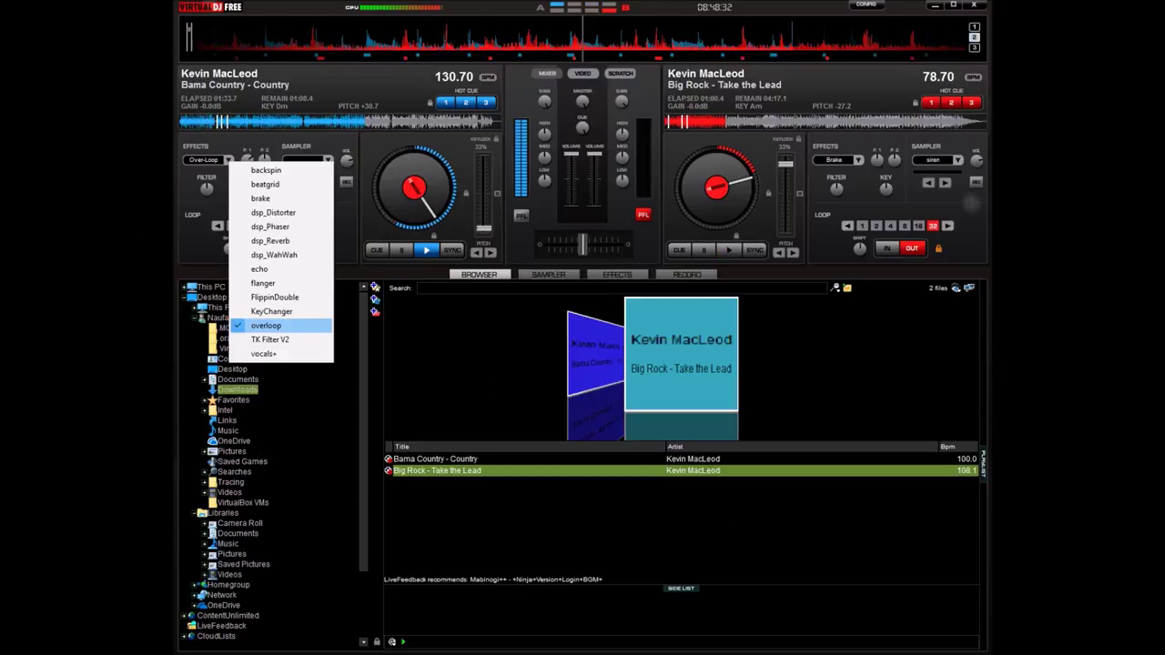
{"action": "left_click", "coordinate": [270, 339]}
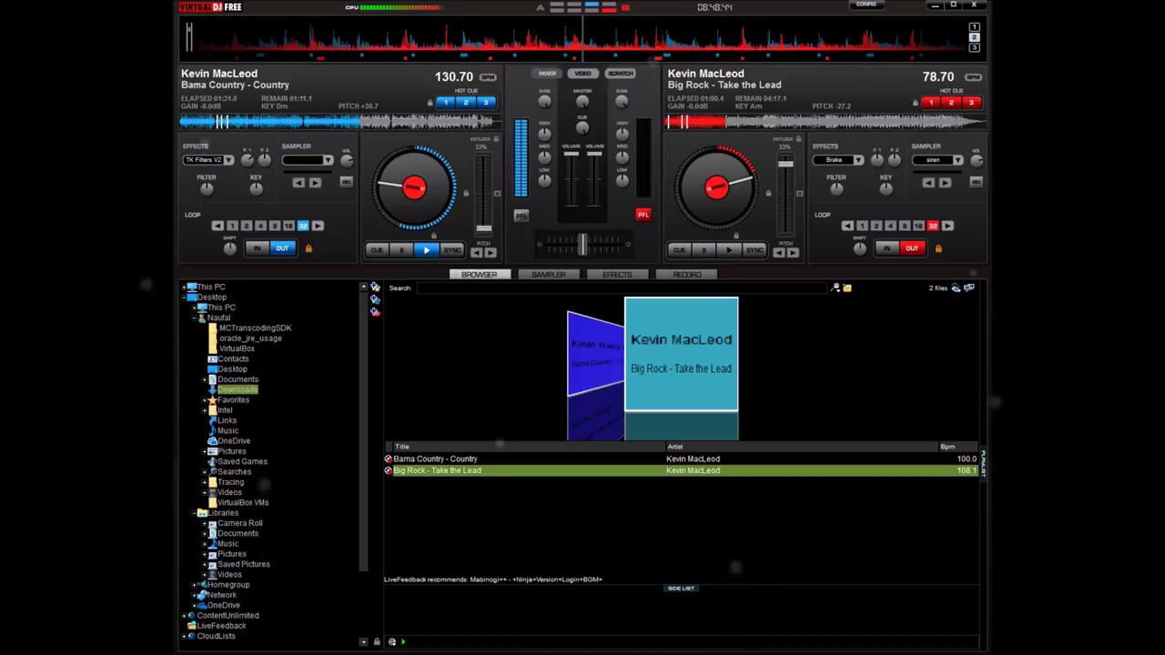
Record a sample with the first deck's sampler and switch that sampler to the push sample
{"action": "left_click", "coordinate": [346, 181]}
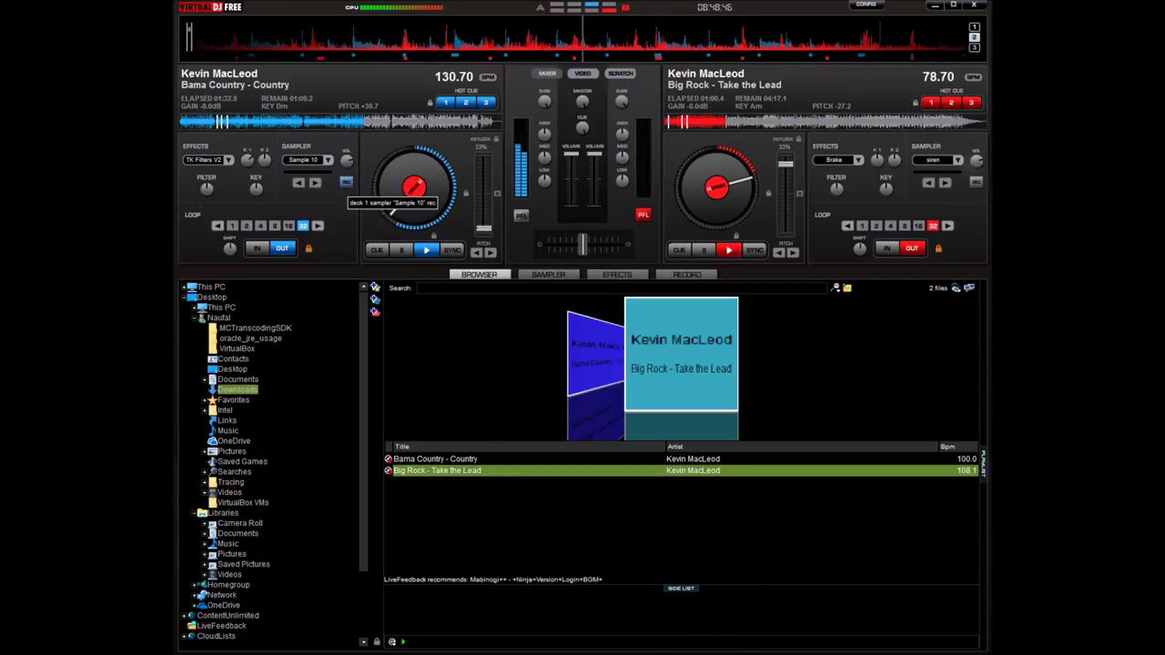
{"action": "left_click", "coordinate": [327, 159]}
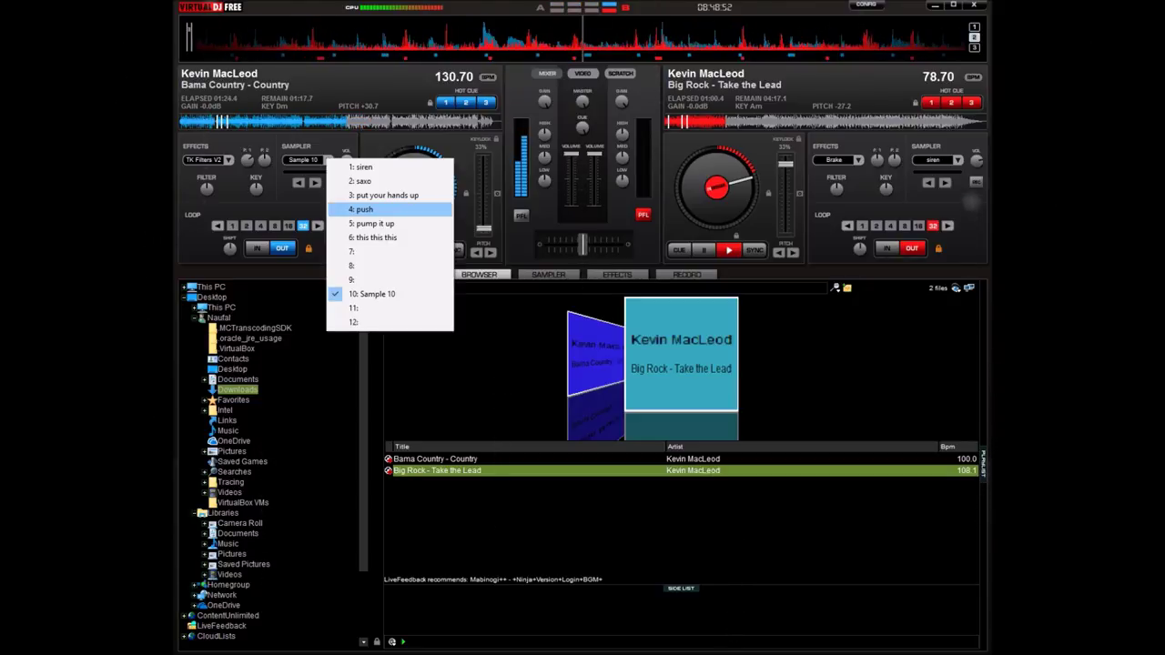
{"action": "left_click", "coordinate": [364, 209]}
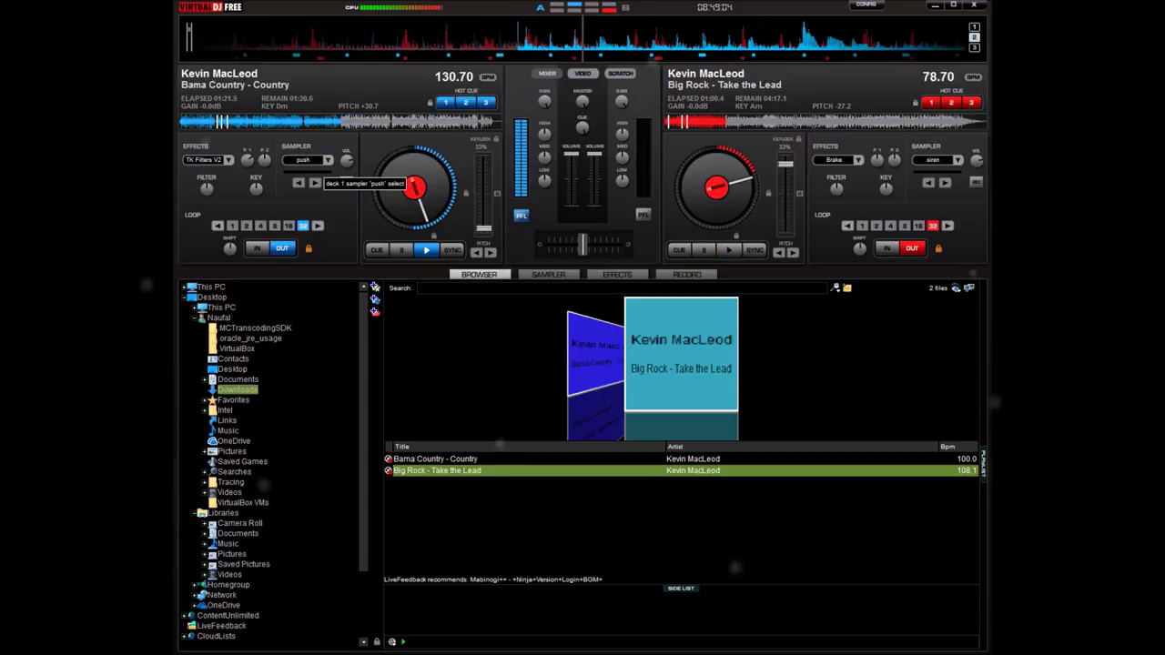
Try the siren sample on the first deck, switch its sampler to saxo, and stop the deck's playback
{"action": "left_click", "coordinate": [328, 163]}
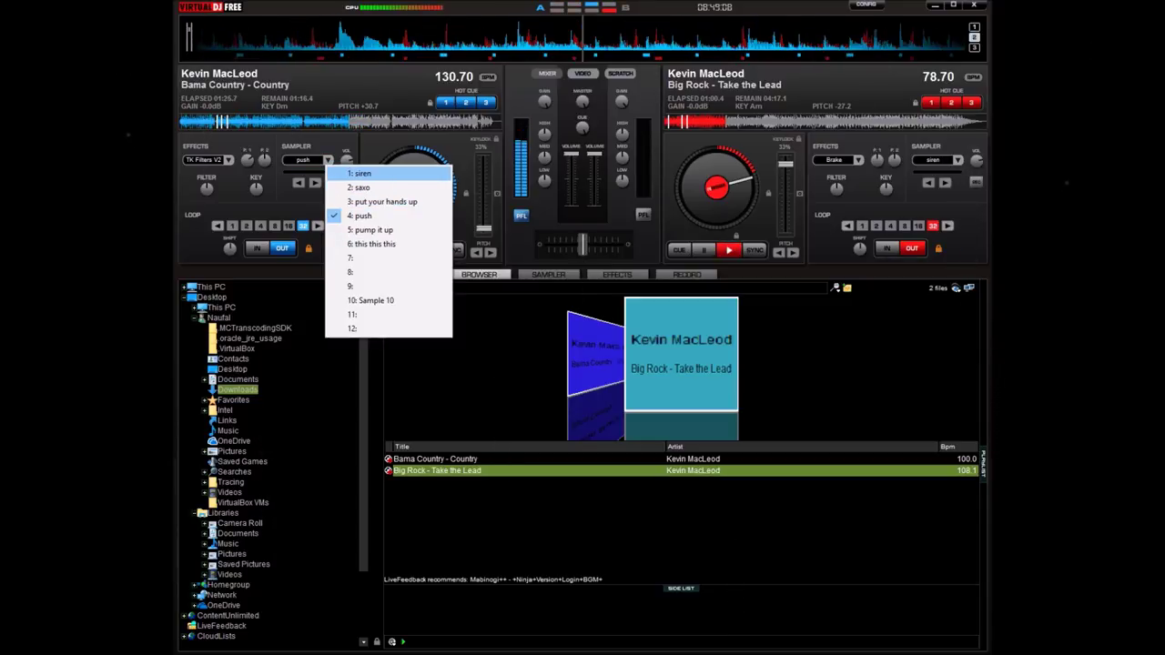
{"action": "left_click", "coordinate": [358, 173]}
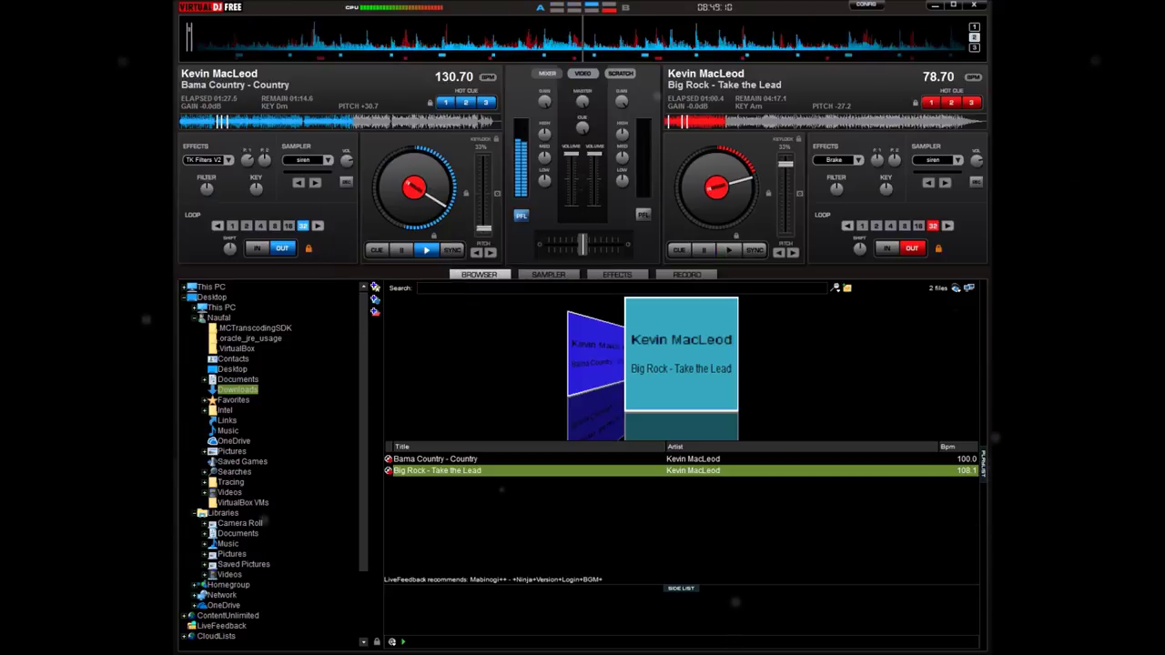
{"action": "left_click", "coordinate": [328, 161]}
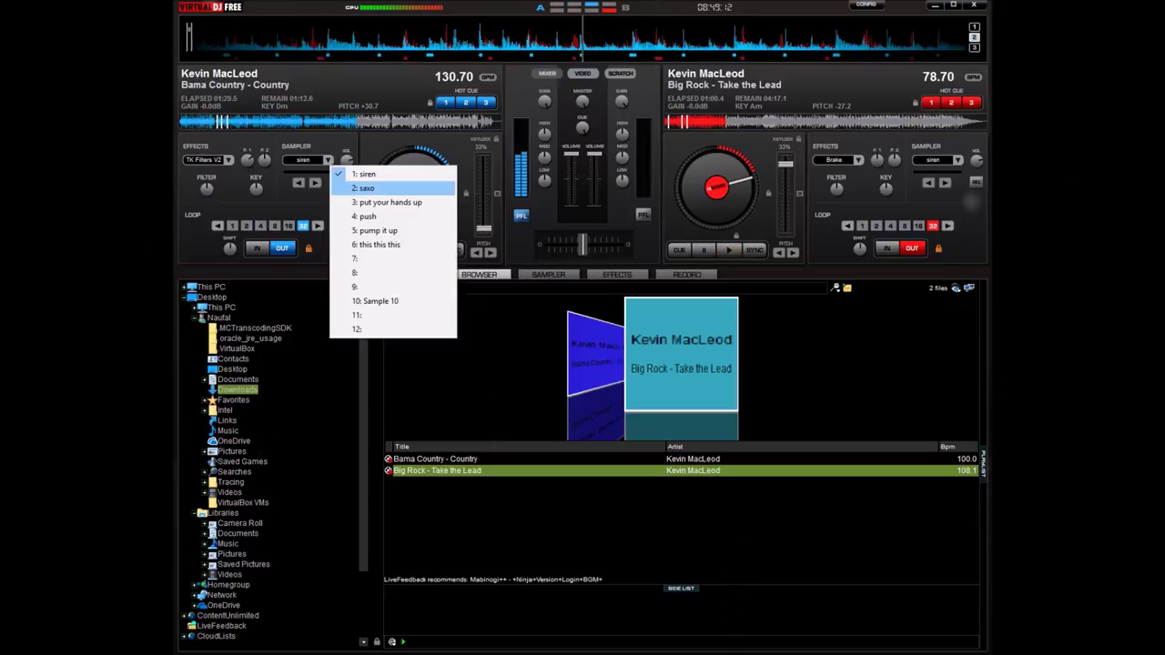
{"action": "left_click", "coordinate": [364, 187]}
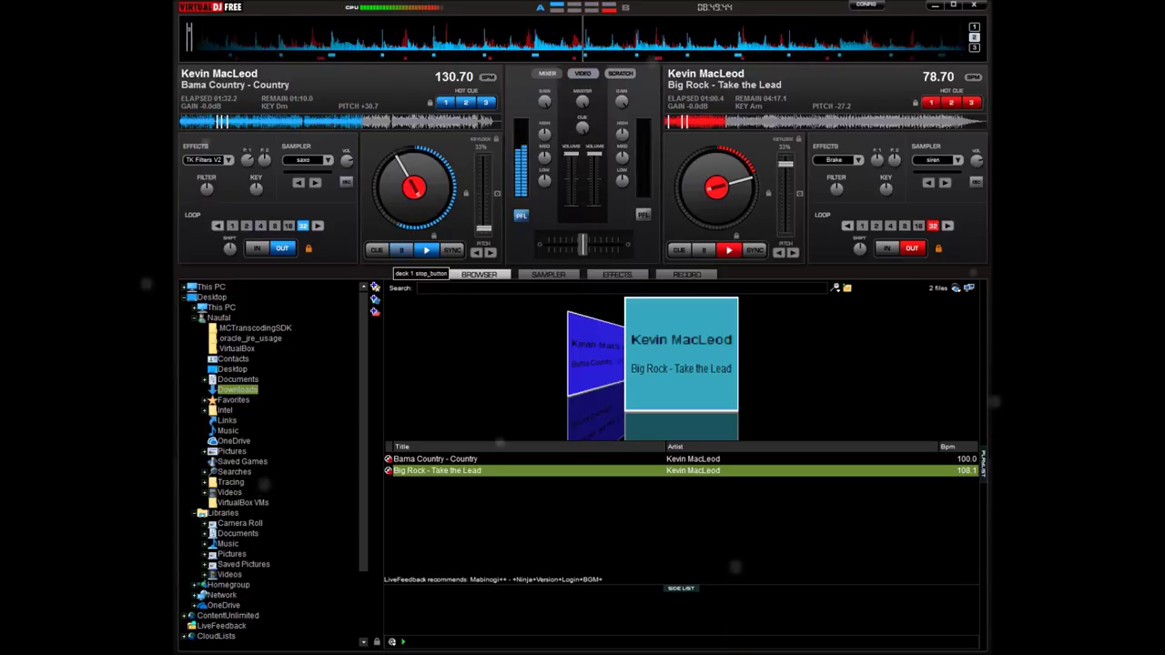
{"action": "left_click", "coordinate": [402, 250]}
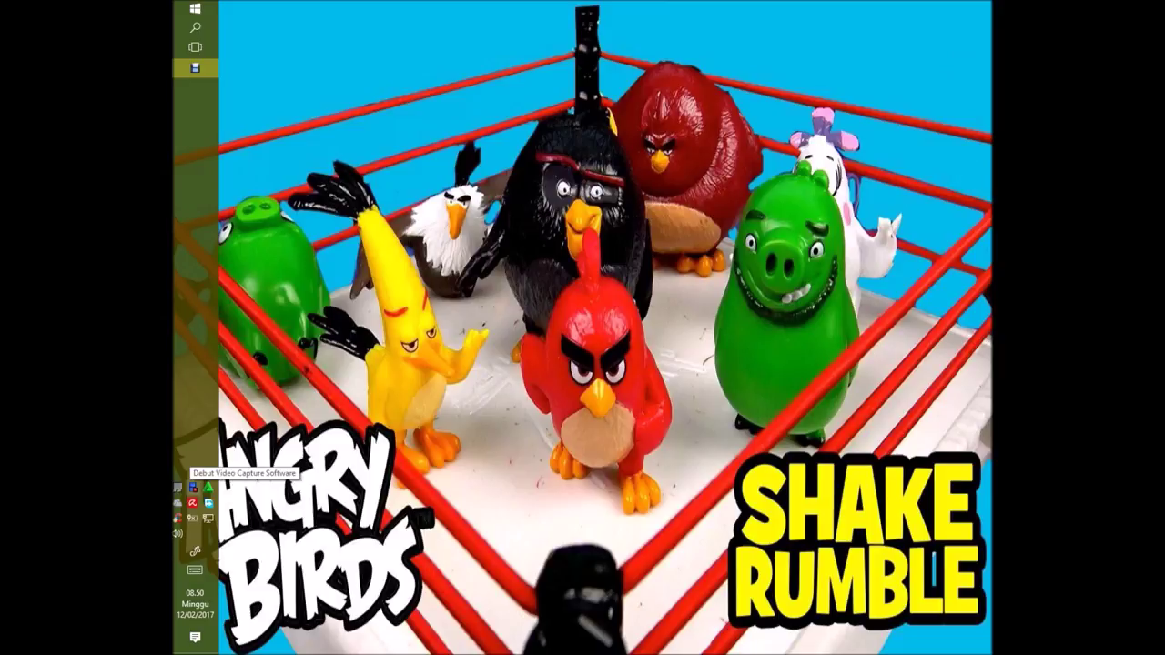
Stop the screen recording in Debut Video Capture Software
{"action": "right_click", "coordinate": [192, 489]}
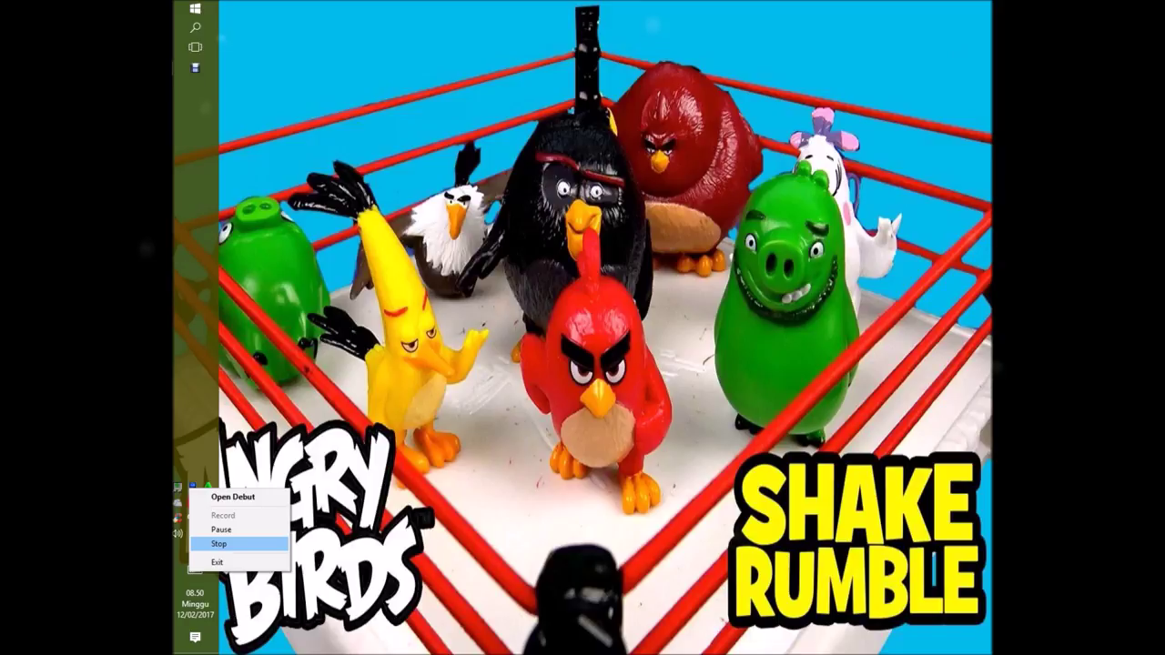
{"action": "left_click", "coordinate": [219, 543]}
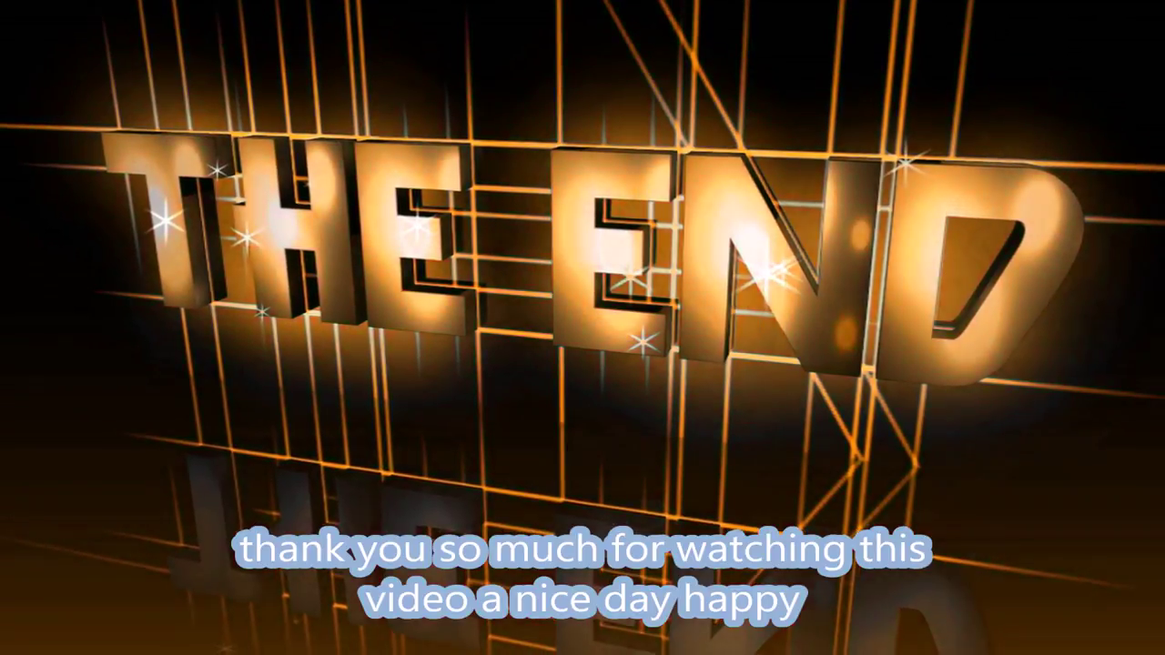